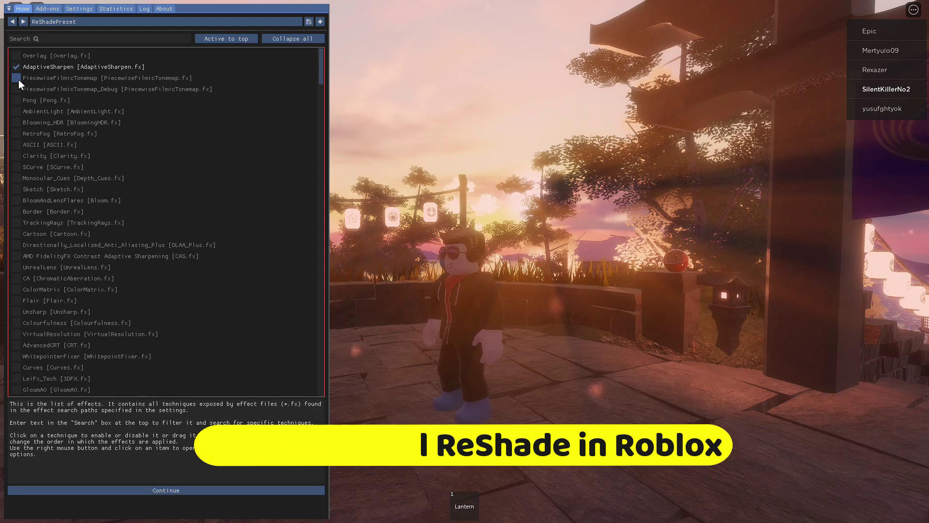
Step: Look through the effects list of the ReShade preset, from PiecewiseFilmicTonemap and Pong down past the LUT and CanvasMask effects
click(18, 80)
click(19, 90)
click(19, 90)
click(18, 100)
click(19, 99)
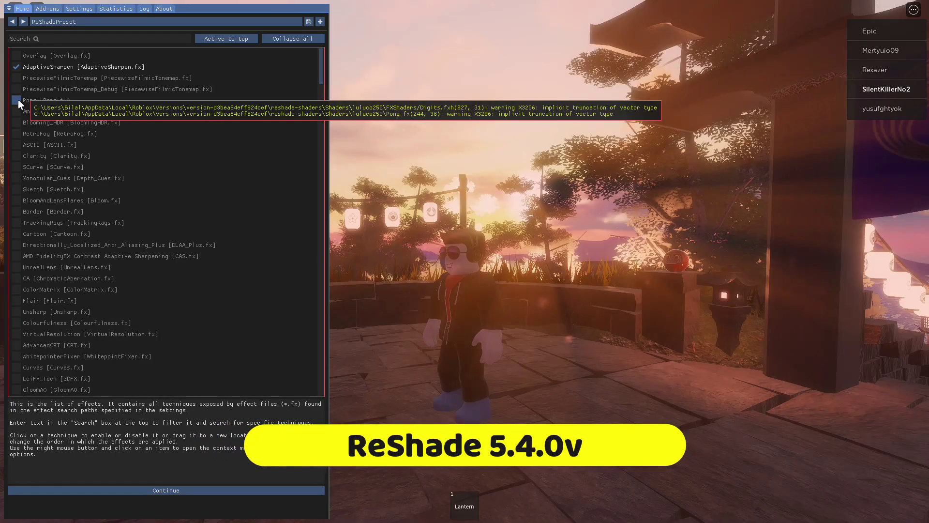
scroll(45, 199, down, 5)
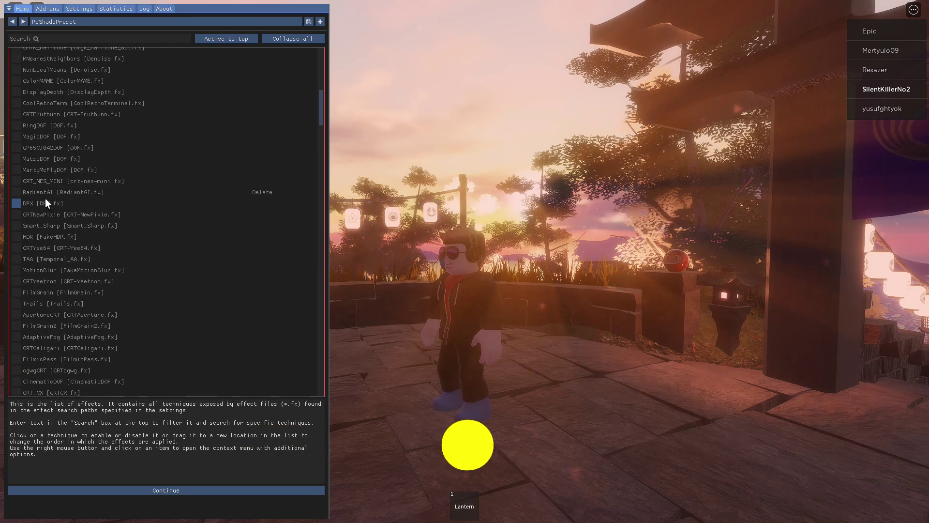
scroll(45, 198, down, 10)
scroll(235, 233, down, 15)
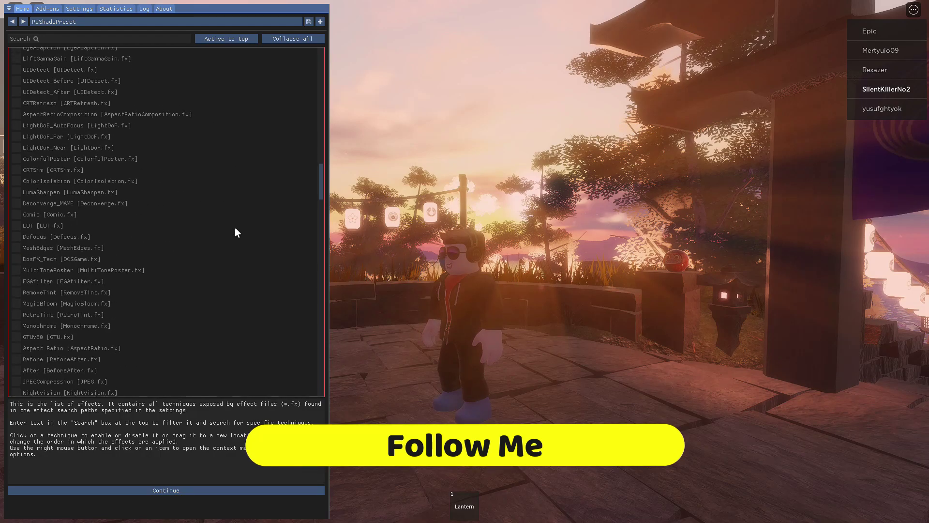
mouse_move(12, 261)
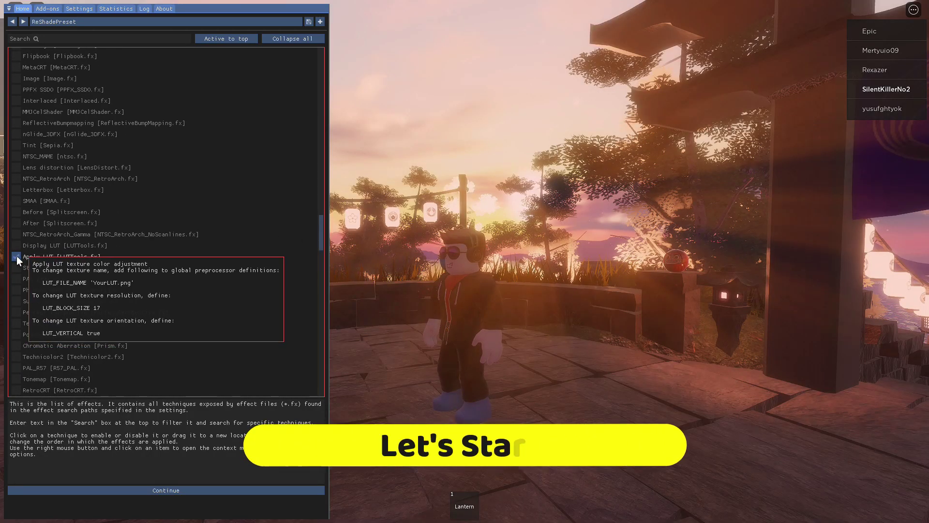
click(17, 256)
scroll(120, 275, down, 10)
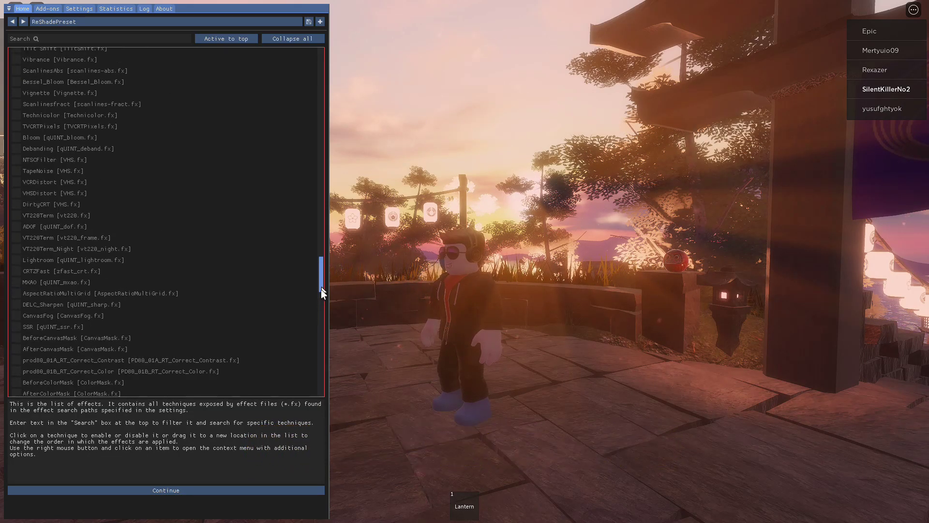
drag(321, 286, 322, 355)
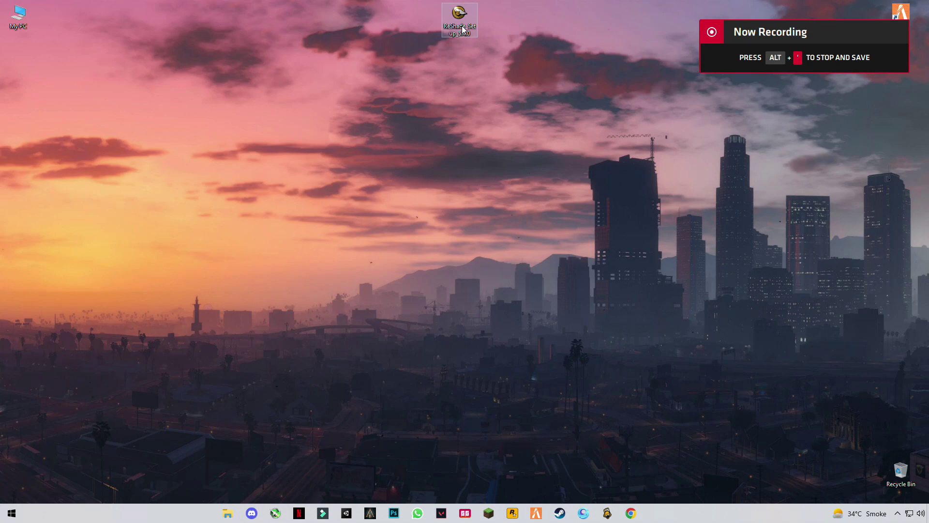
Step: Place the ReShade Setup file below My PC on the desktop and start browsing for the game from My PC in the installer
drag(462, 25, 43, 76)
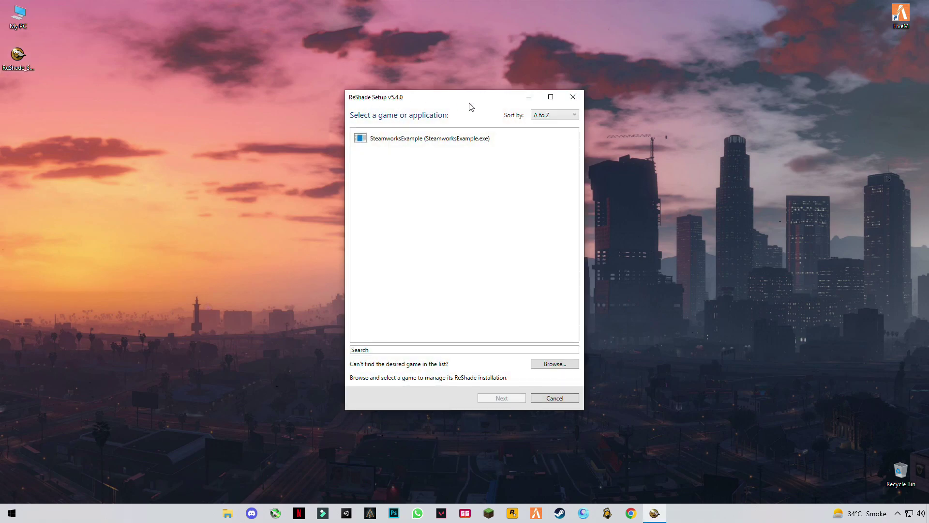
click(547, 364)
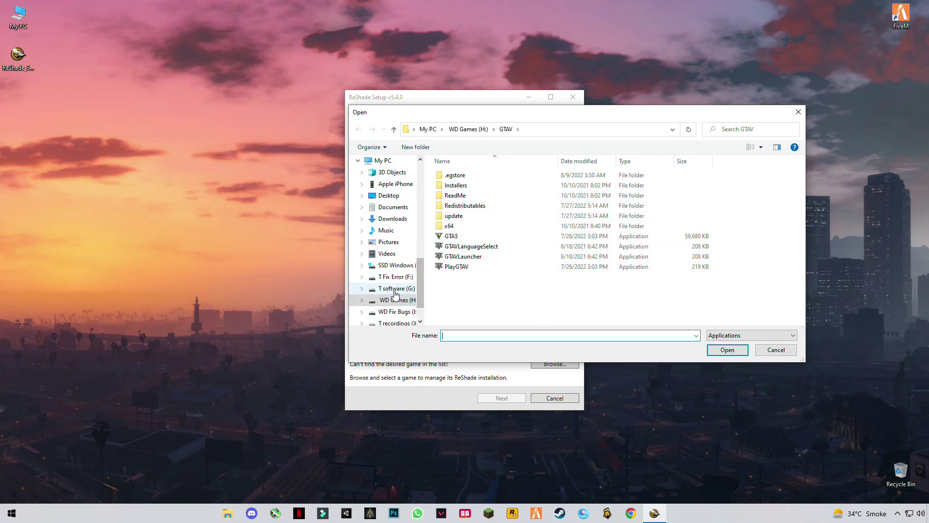
click(383, 160)
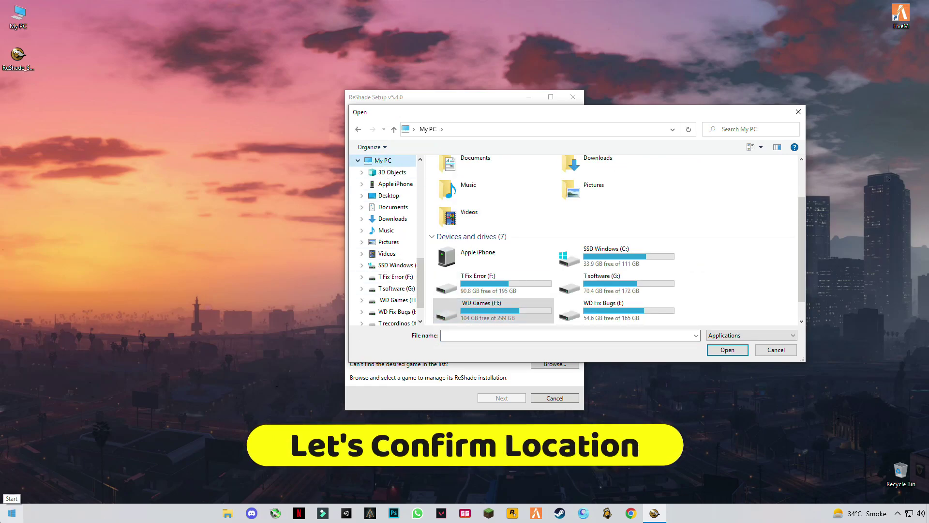
Step: Open the appdata location through the Windows Run dialog and go into its Local folder
key(super+r)
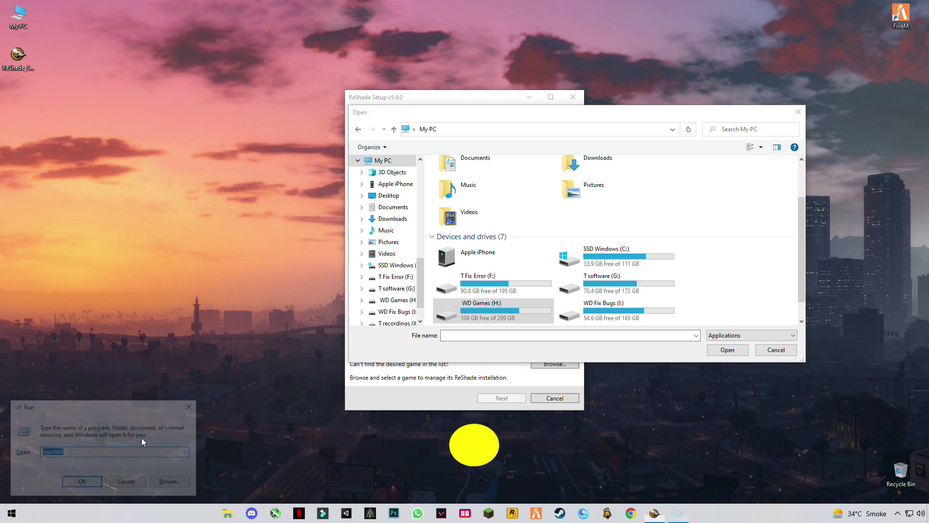
click(47, 451)
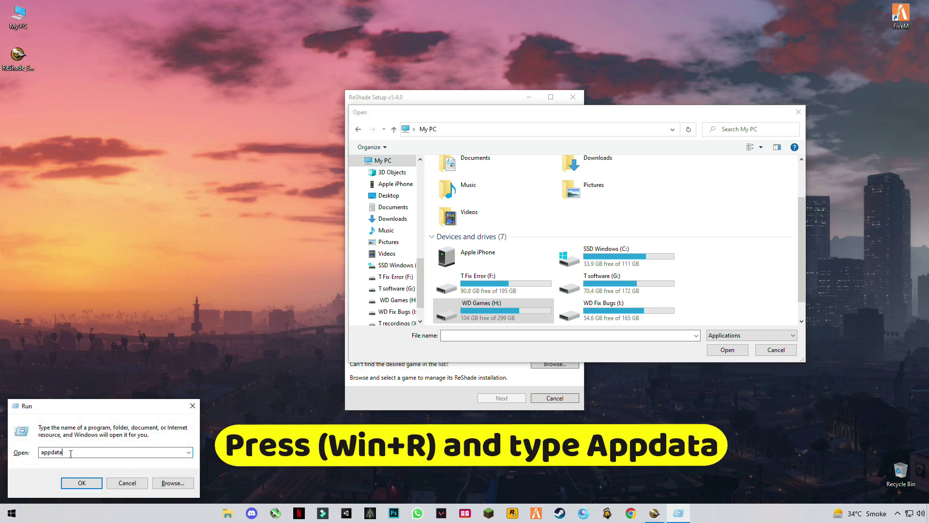
click(81, 483)
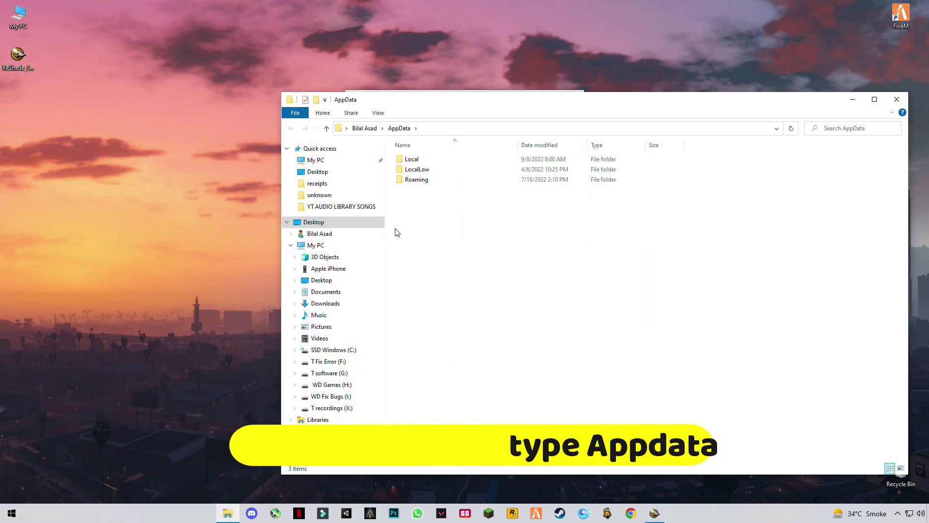
click(422, 161)
double_click(415, 161)
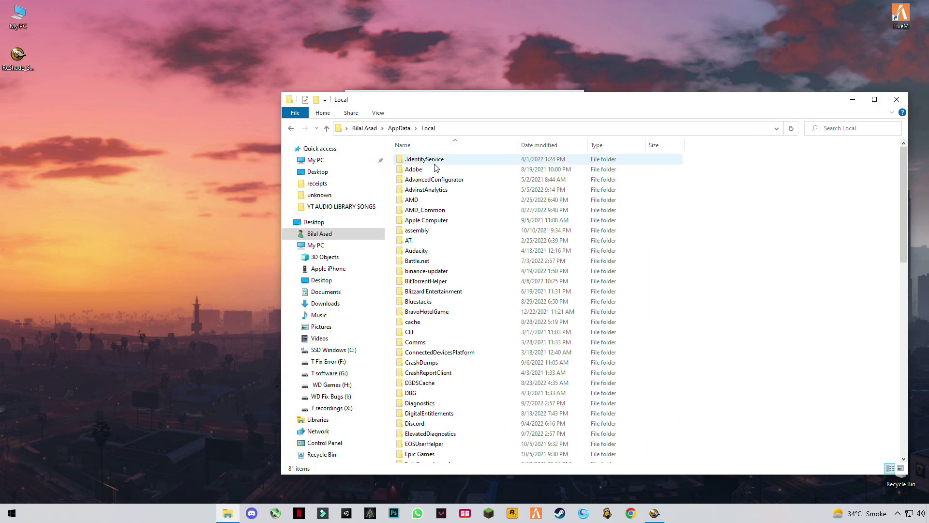
Step: Find the Roblox folder inside Local and open its Versions subfolder
key(Down)
key(Down)
key(Down)
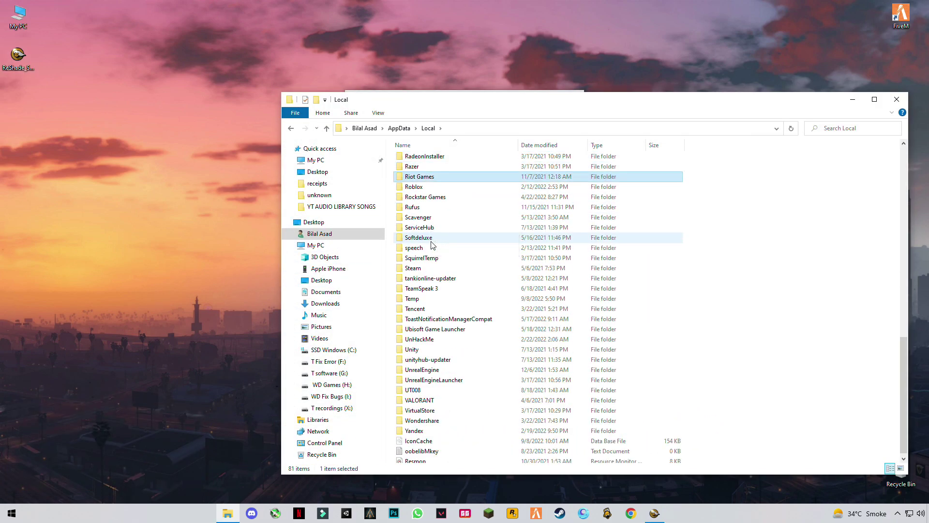
double_click(419, 187)
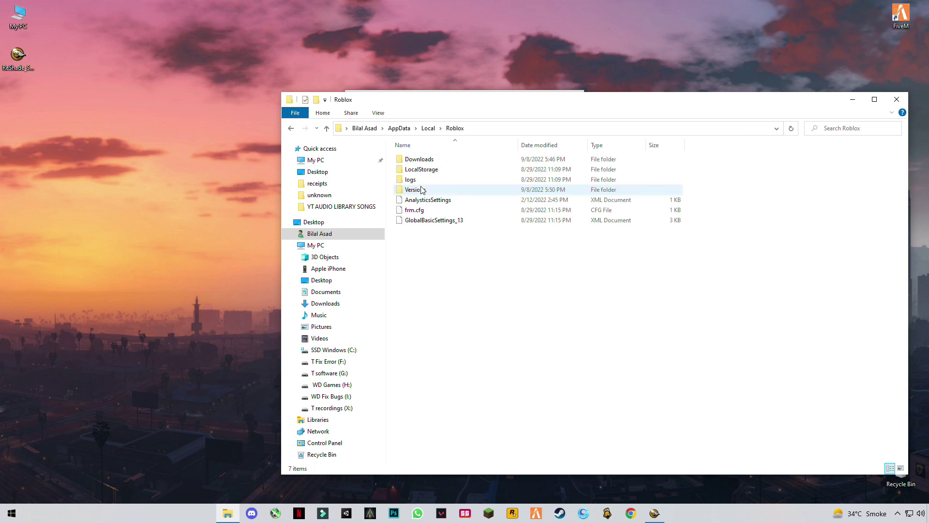
click(436, 192)
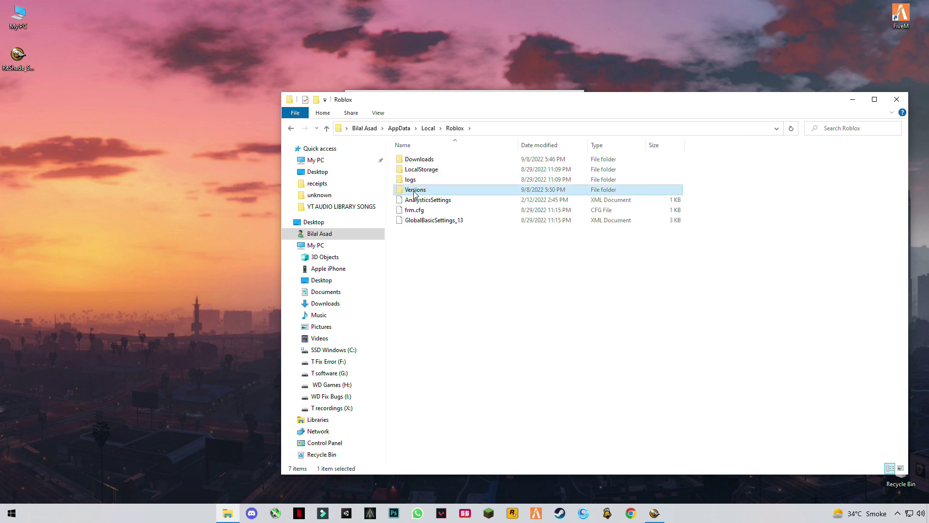
double_click(422, 191)
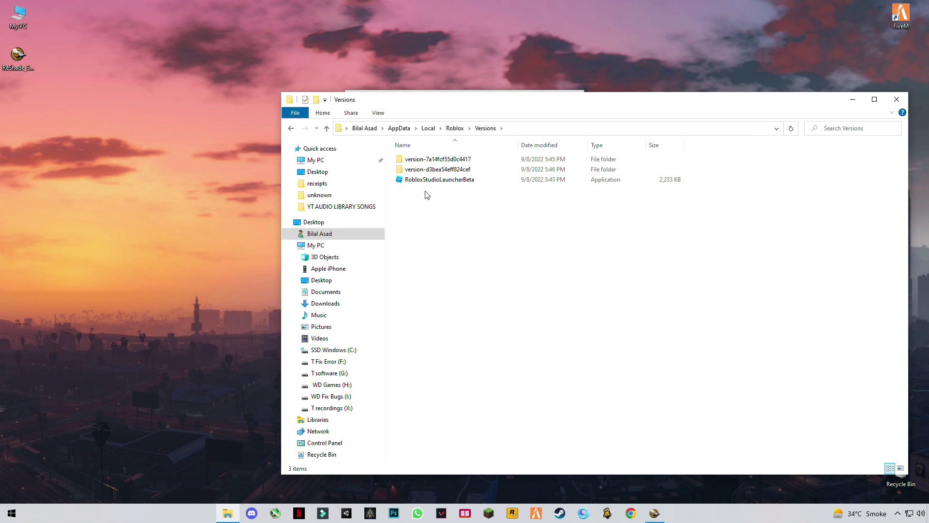
Step: Check both version folders for the player launcher and select RobloxPlayerLauncher in version-d3bea54eff824cef
click(443, 171)
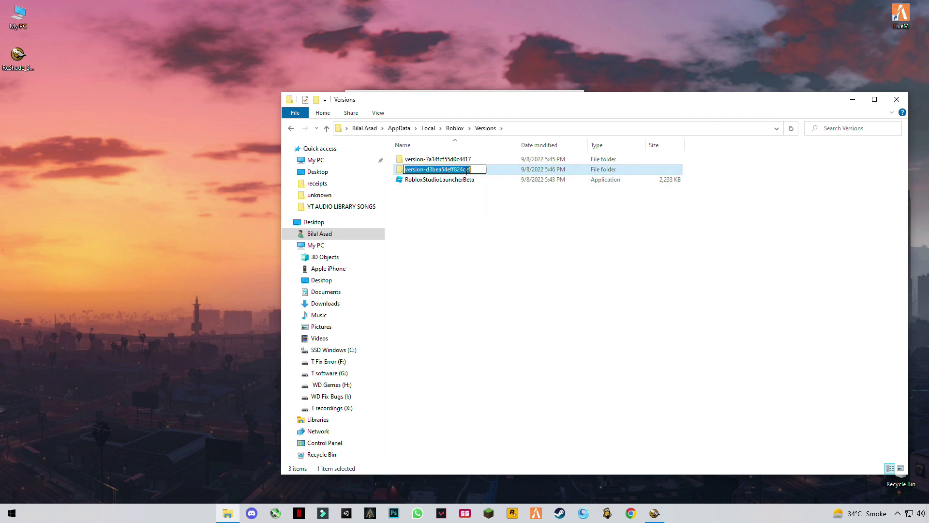
double_click(491, 169)
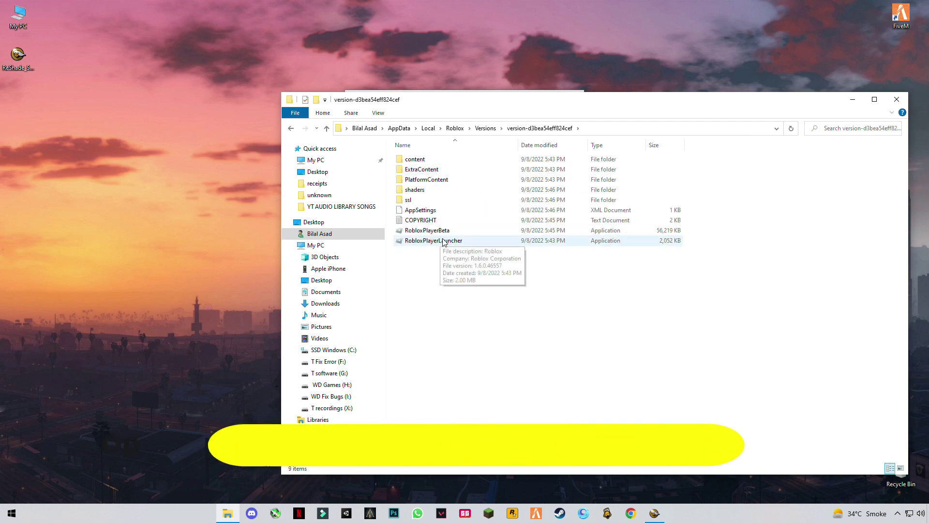
click(291, 127)
double_click(455, 161)
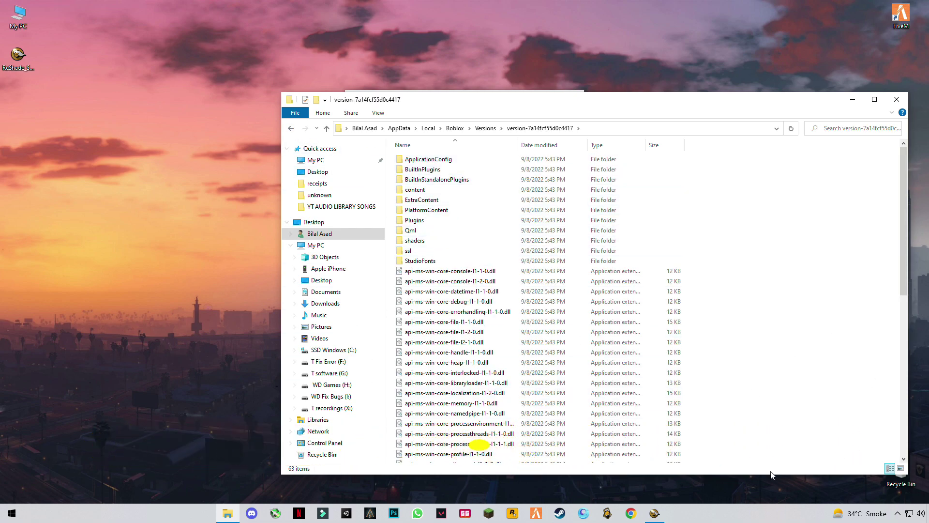
click(291, 131)
click(449, 170)
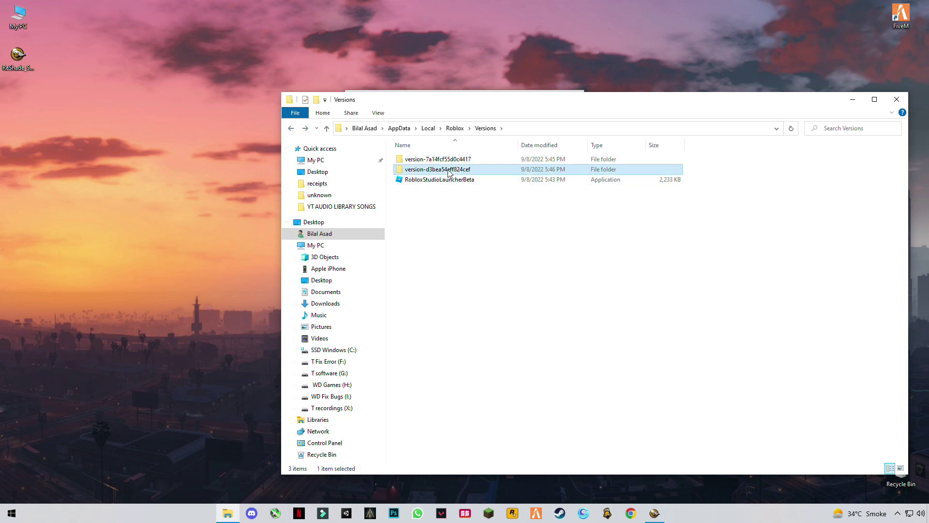
double_click(454, 170)
click(463, 241)
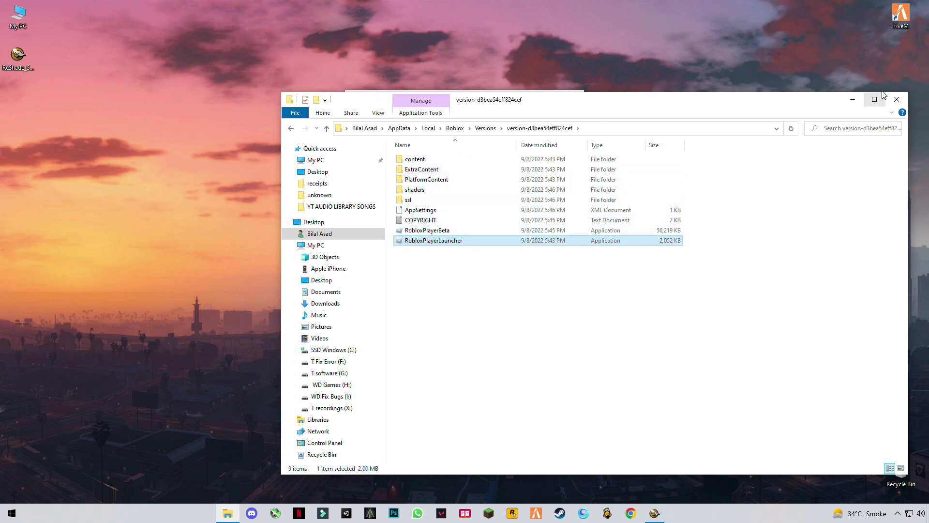
Step: Shrink the File Explorer window and arrange it beside the installer's Open dialog so both locations can be compared
drag(908, 93, 581, 189)
drag(518, 195, 281, 110)
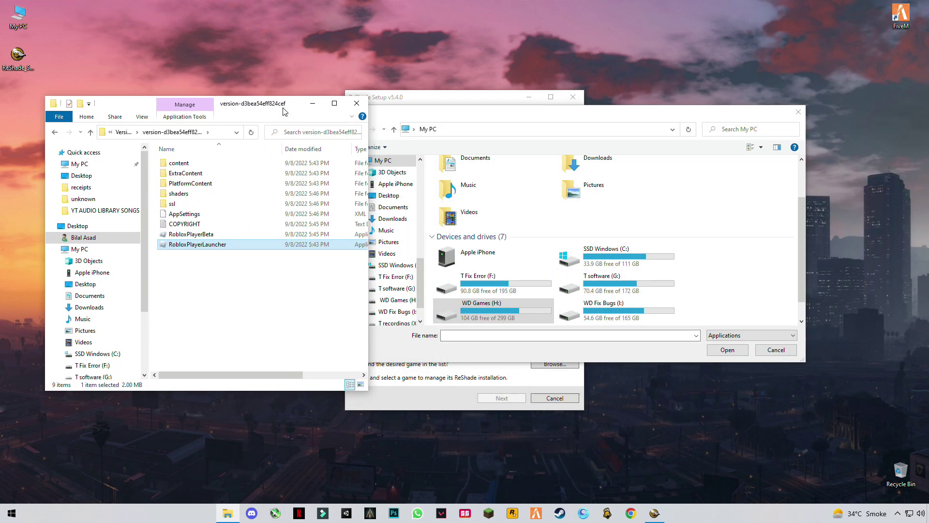
drag(507, 118, 551, 120)
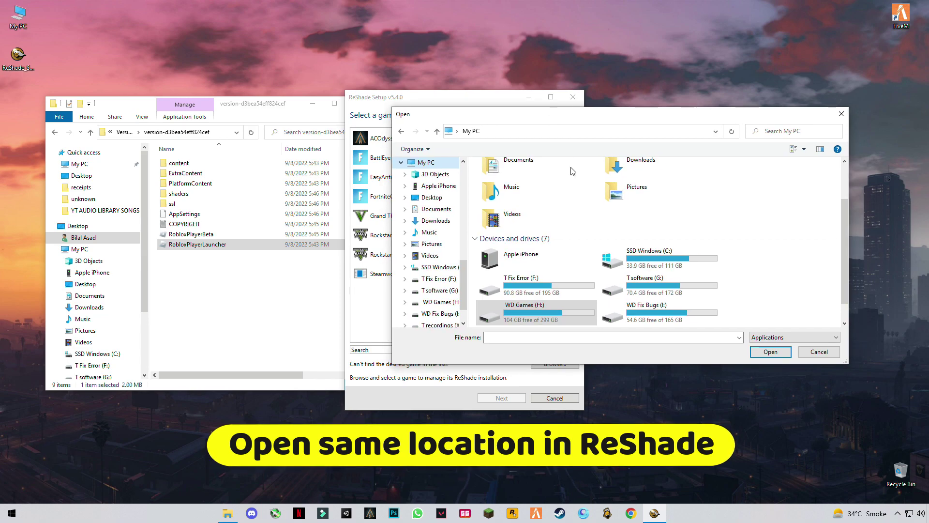
Step: Go to the Users folder on the SSD Windows (C:) drive in the installer's Open dialog
click(624, 261)
double_click(650, 262)
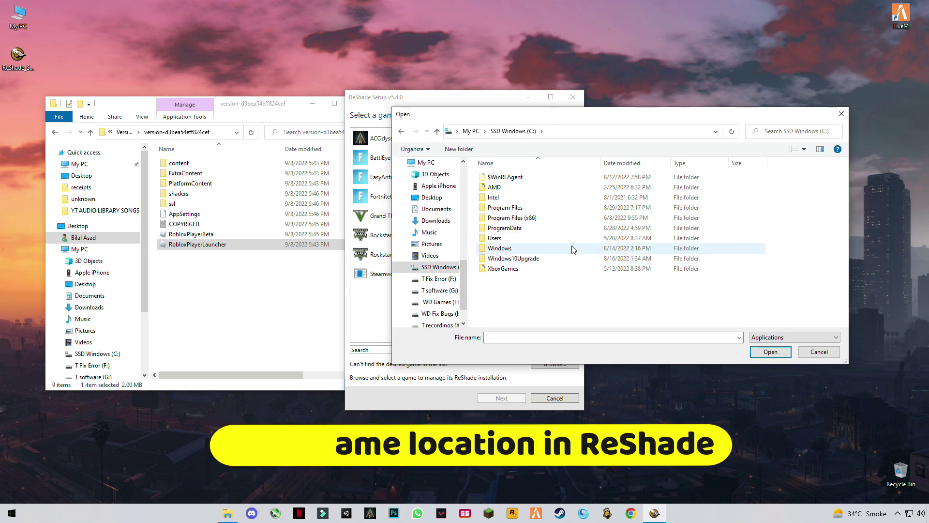
double_click(504, 241)
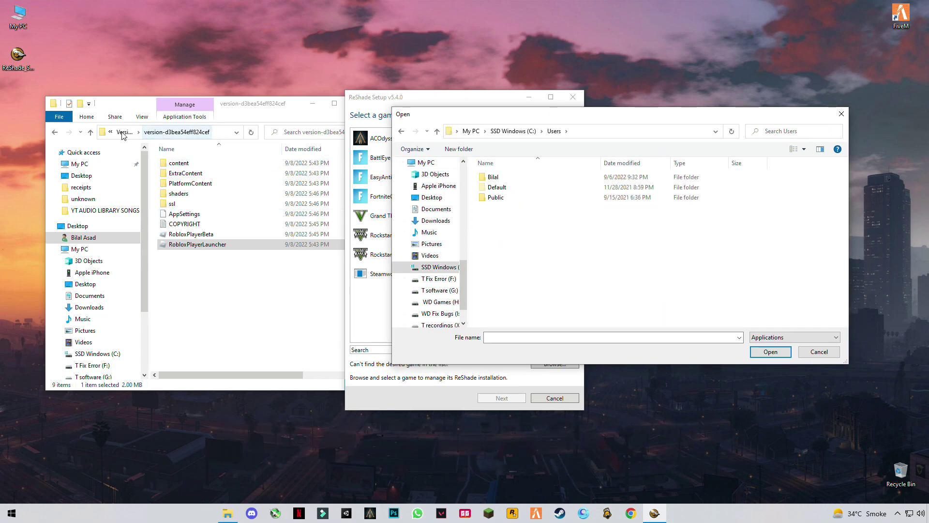
Step: Widen the File Explorer window to reveal the full Roblox folder path, and return to the Open dialog
click(248, 116)
drag(345, 179, 509, 187)
click(606, 237)
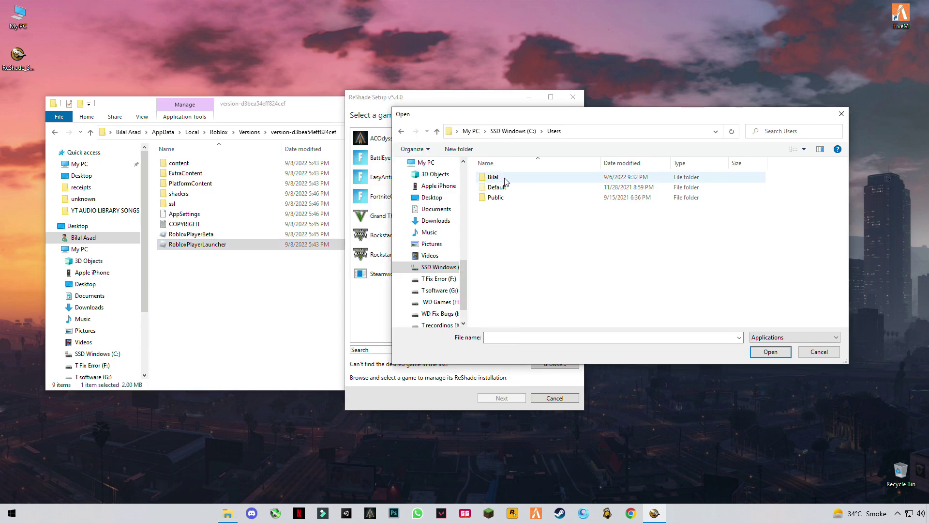
Step: Navigate in the Open dialog through the user's profile folder to AppData, Local and the Roblox folder
double_click(505, 178)
click(509, 198)
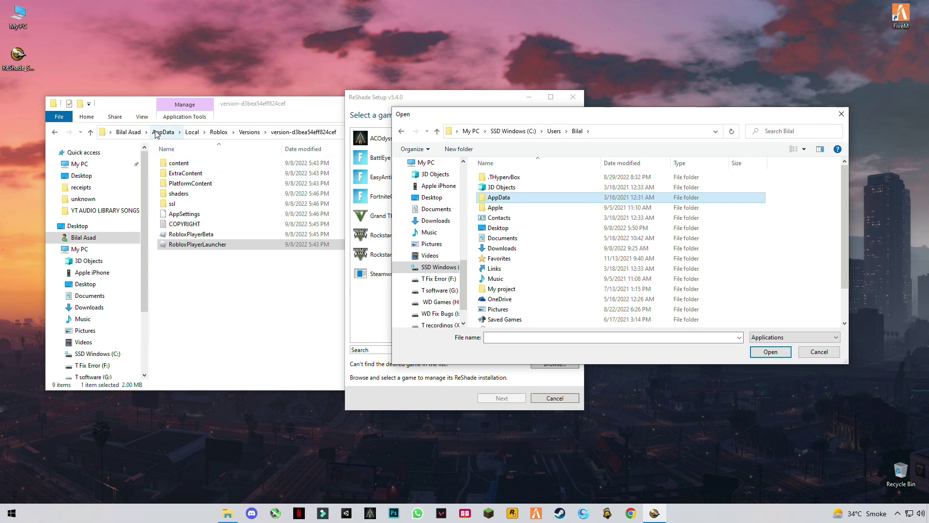
double_click(498, 198)
double_click(495, 177)
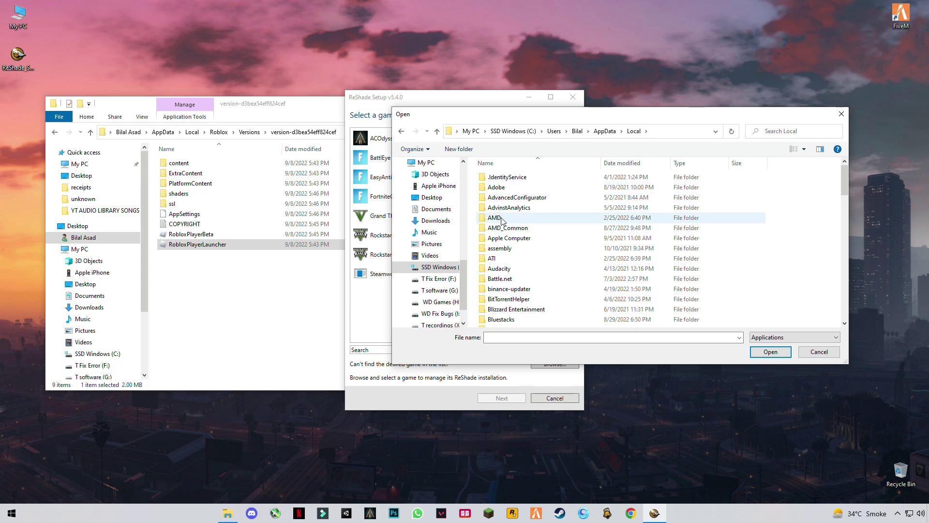
scroll(502, 221, down, 10)
double_click(506, 196)
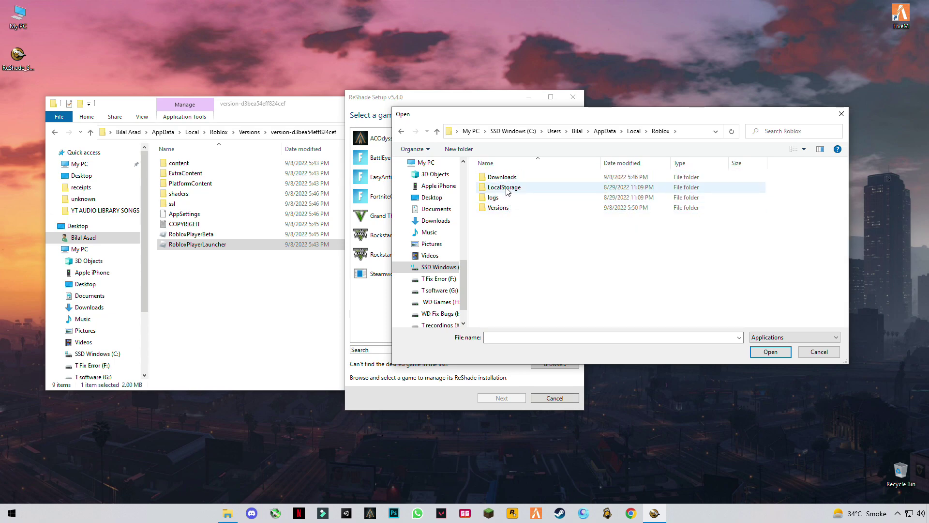
Step: Choose RobloxPlayerLauncher from the version-d3bea54eff824cef folder under Versions as the application for ReShade
double_click(512, 208)
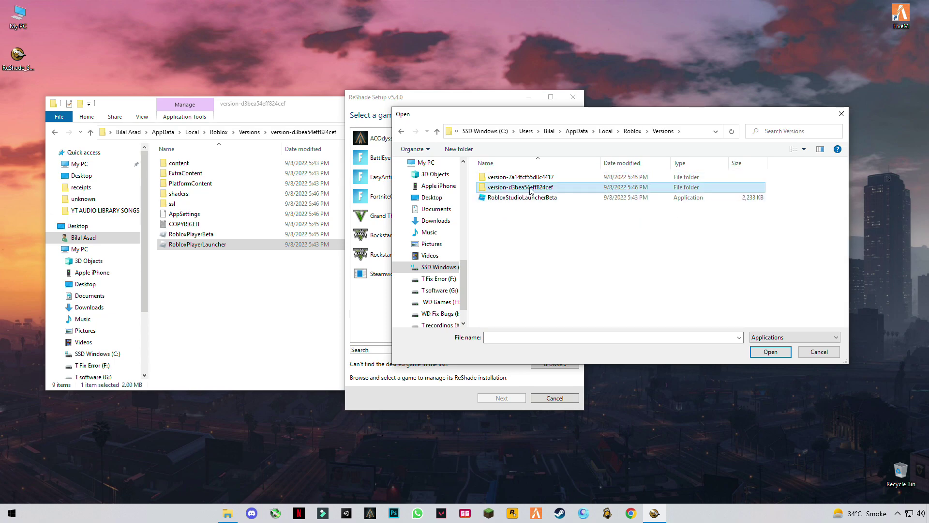
double_click(536, 189)
click(540, 238)
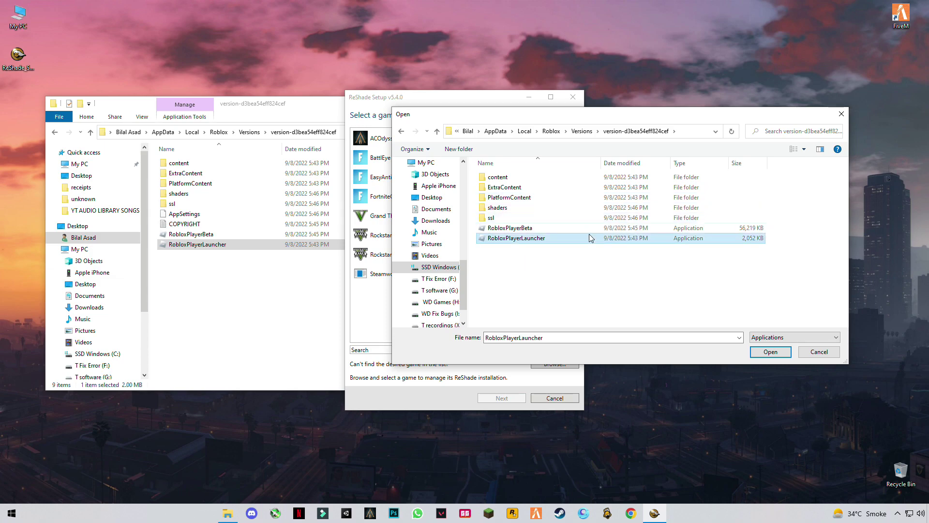
click(770, 352)
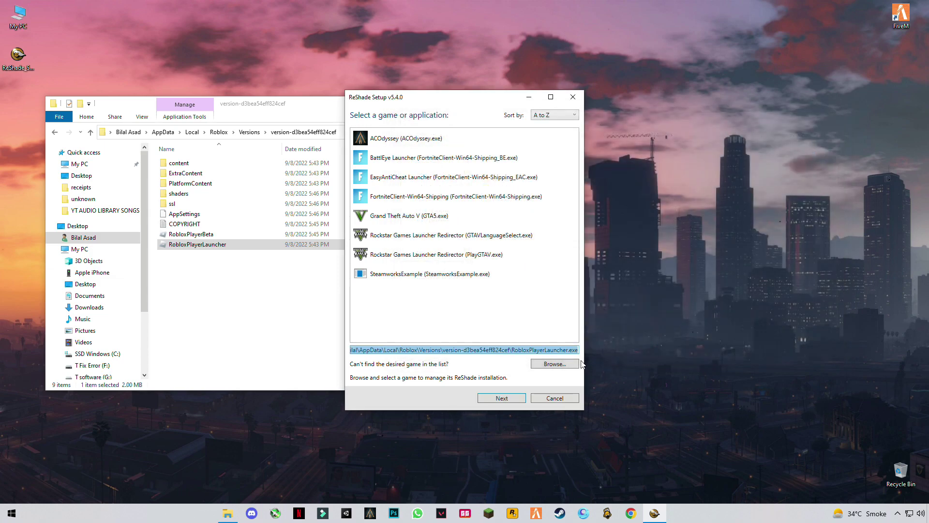
Step: Proceed with the chosen Roblox executable and accept DirectX 10/11/12 as its rendering API
click(517, 398)
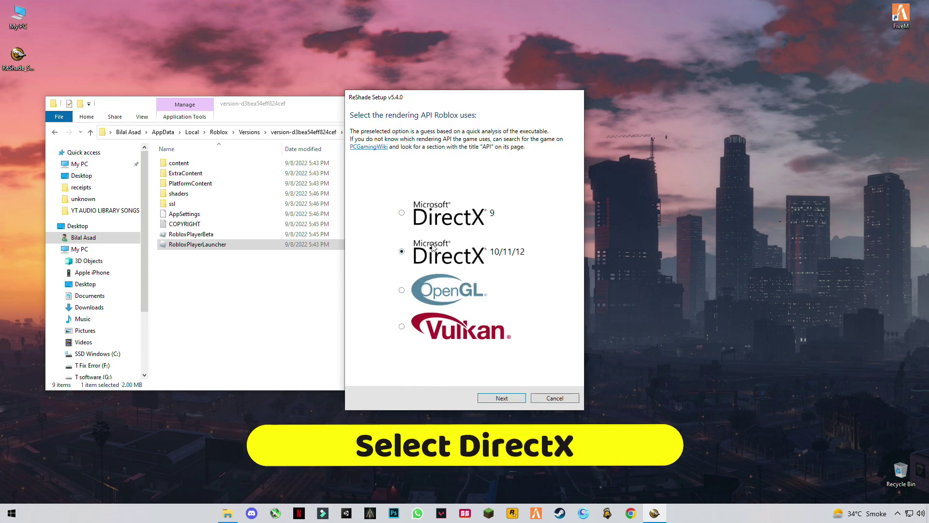
click(501, 397)
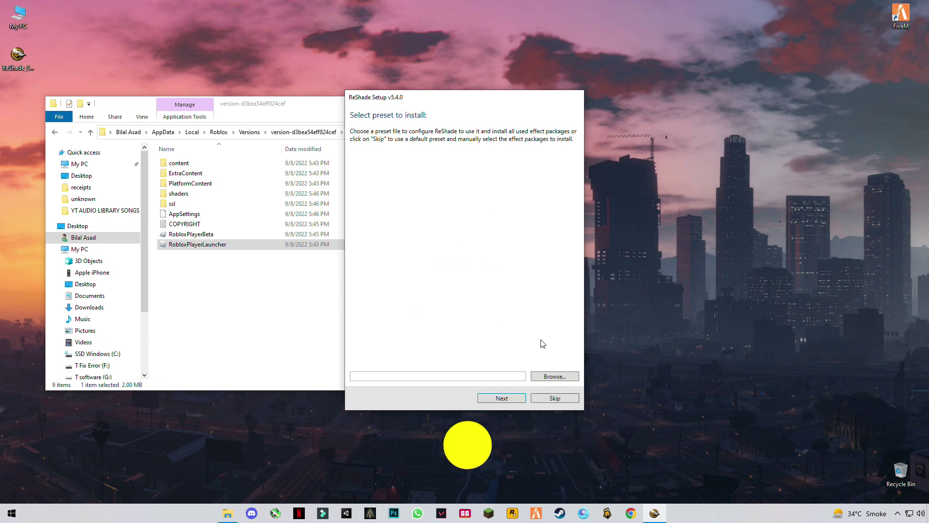
Step: Install ReShade without a preset file, keeping all the listed effect packages checked, and finish the setup
click(543, 399)
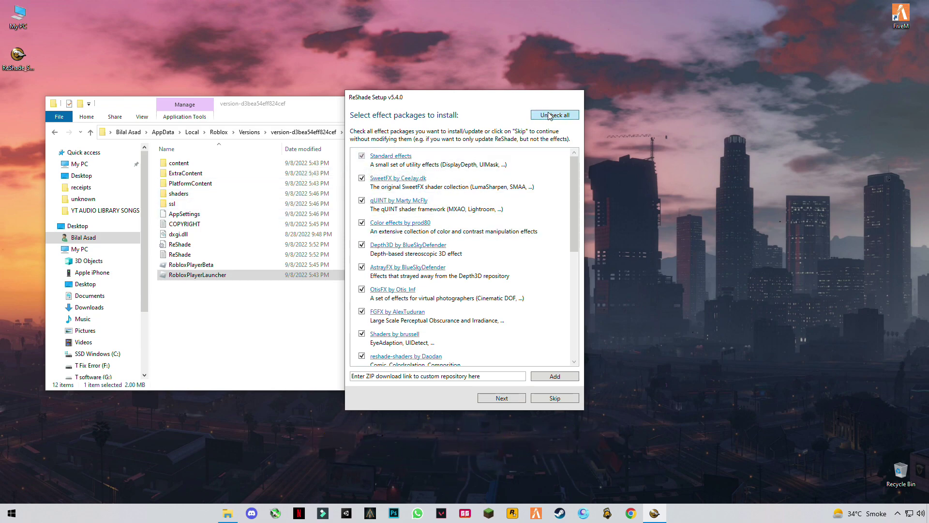
drag(574, 235, 574, 339)
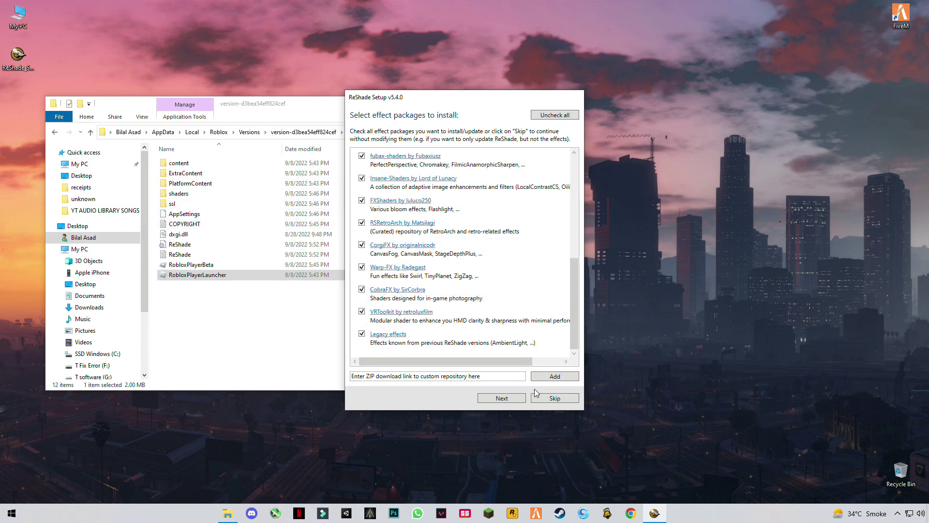
click(519, 400)
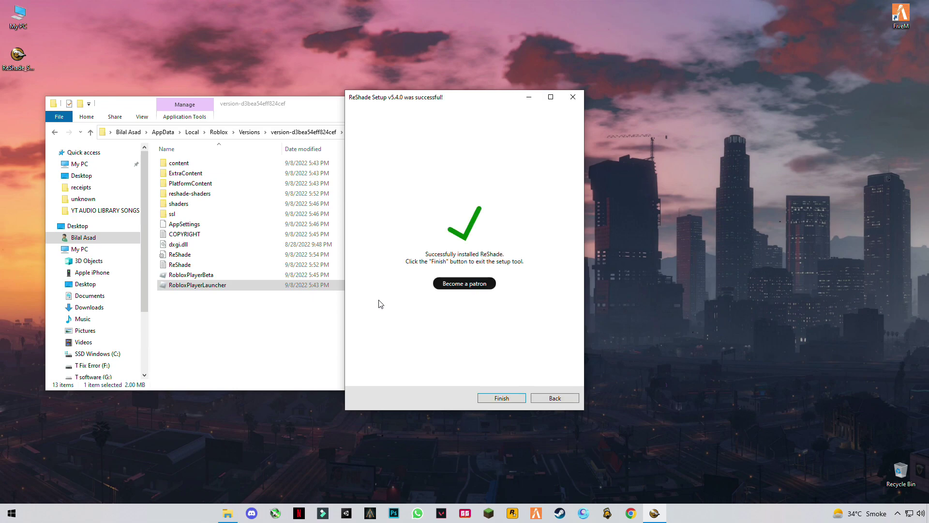
click(513, 400)
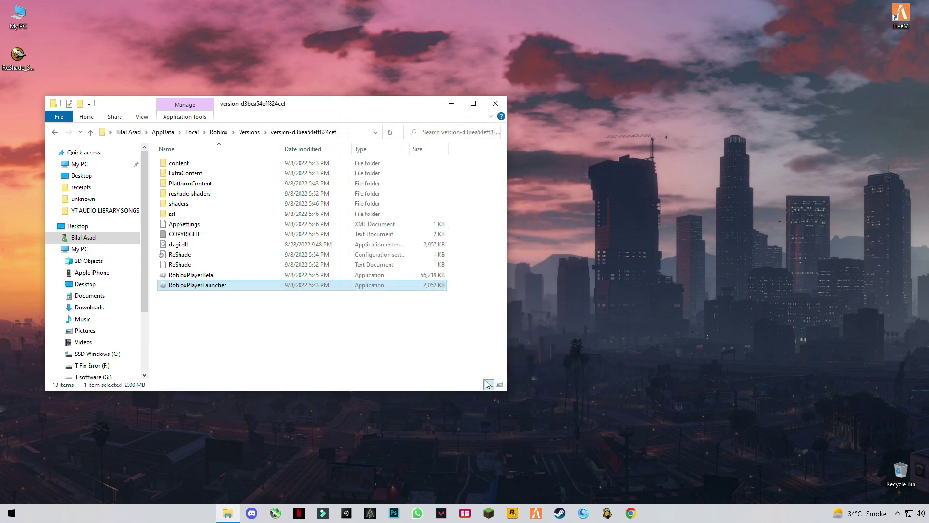
Step: Close the Roblox version folder window and launch Toyokawa Inari Shrine - Showcase from its Roblox page in Chrome
click(496, 104)
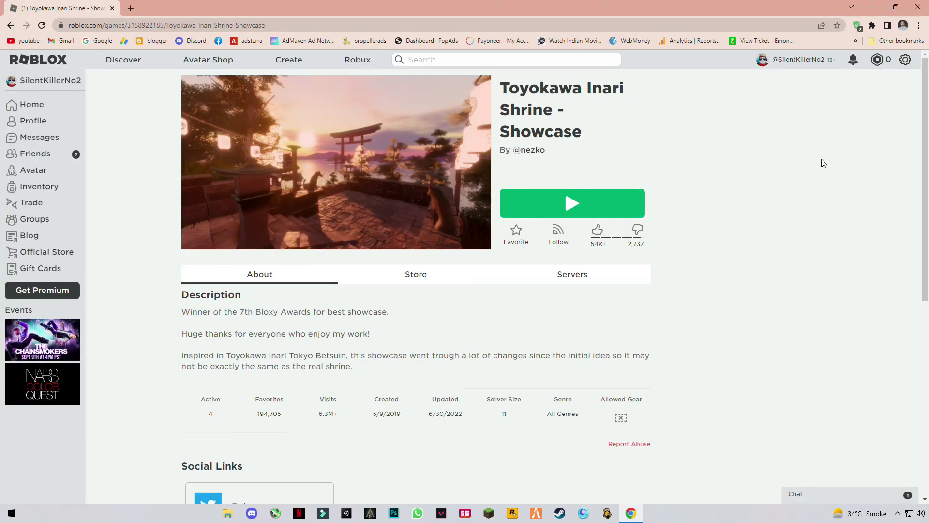
click(871, 8)
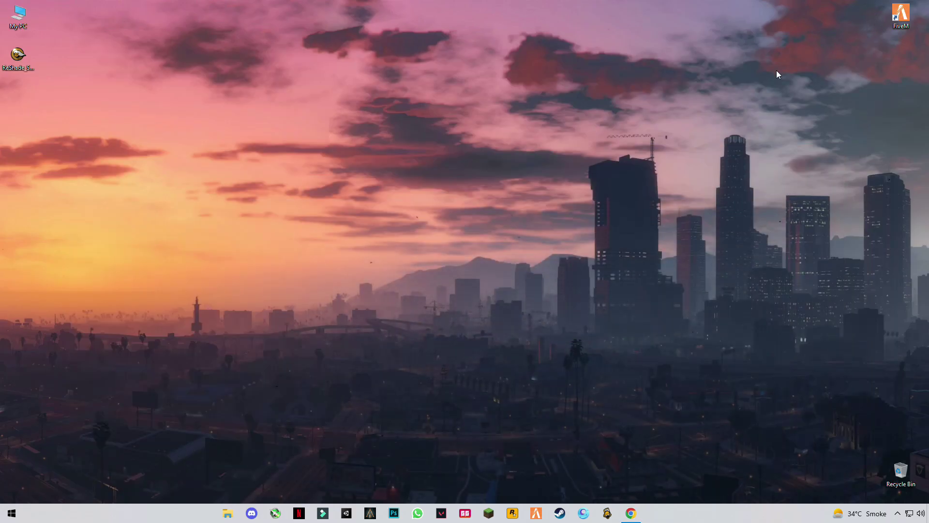
click(631, 512)
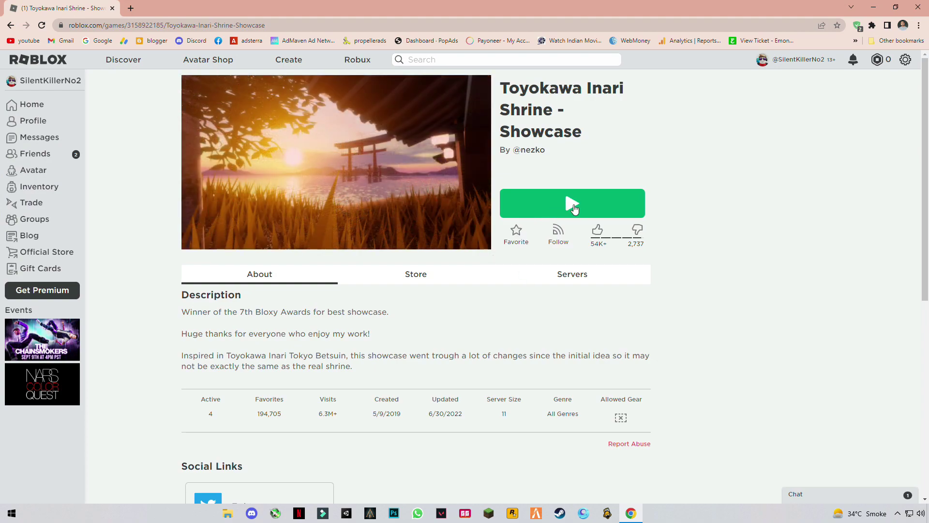
click(564, 205)
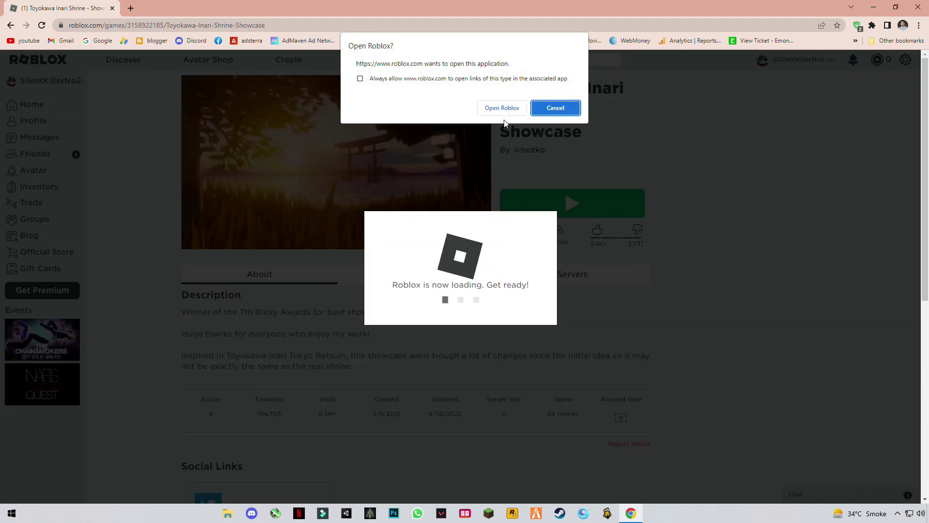
click(502, 105)
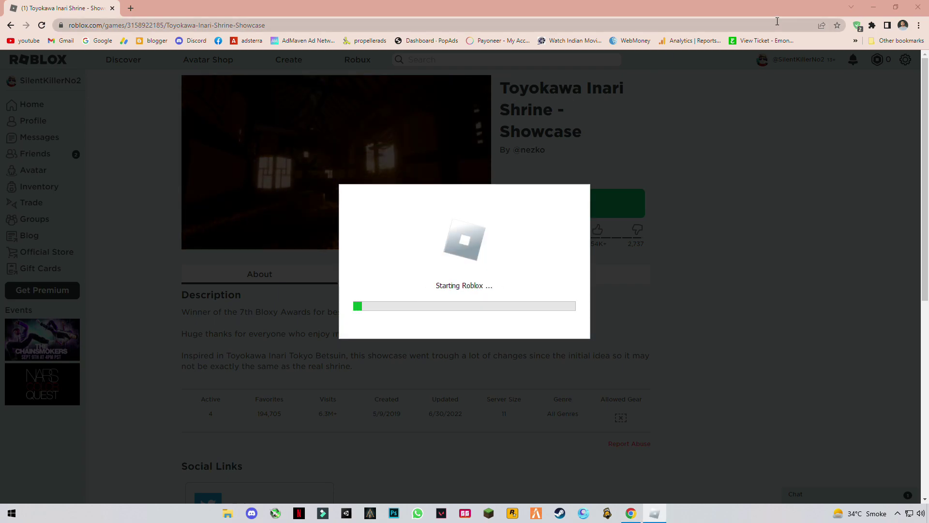
Step: Switch the Roblox game to full screen and enter the Toyokawa Inari showcase in explore mode
key(super+d)
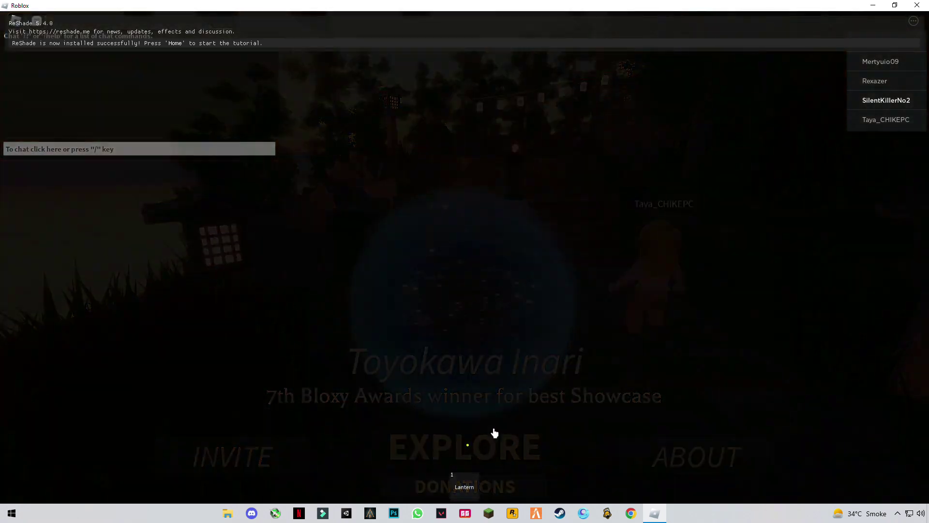
key(F11)
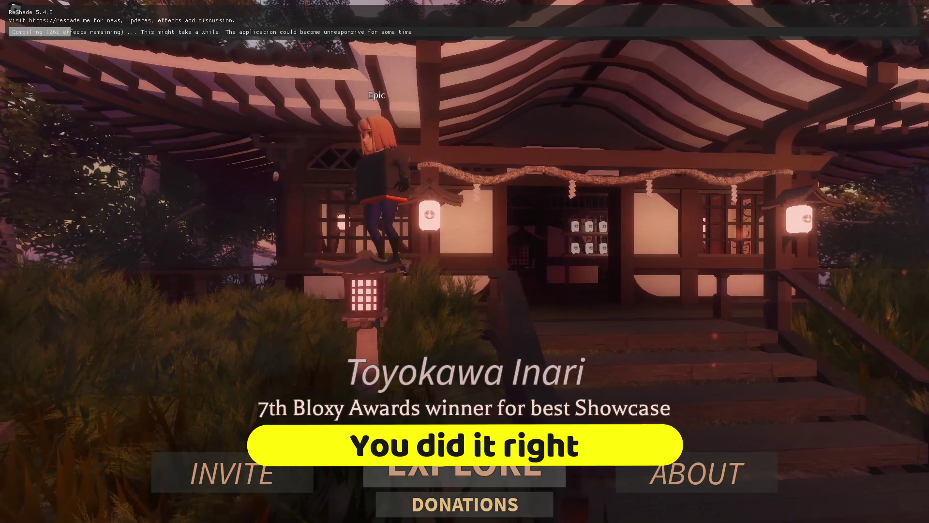
click(473, 452)
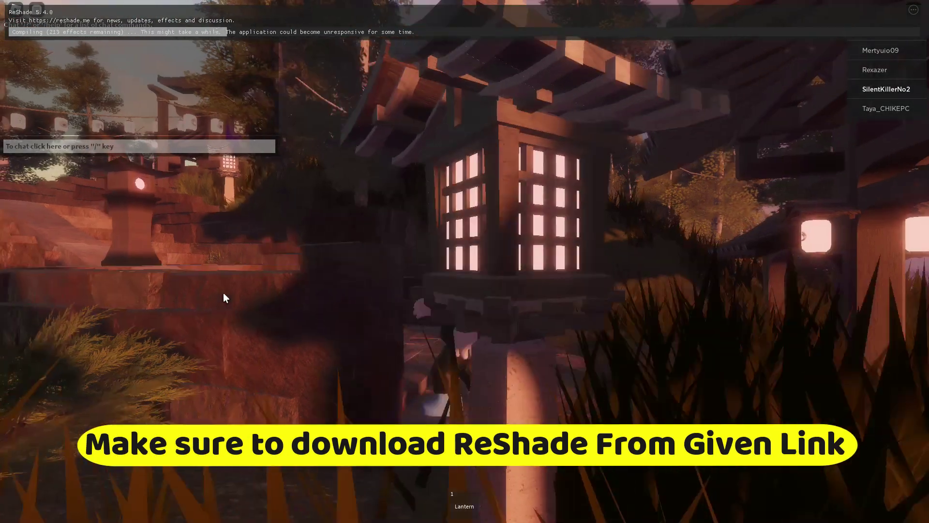
key(a)
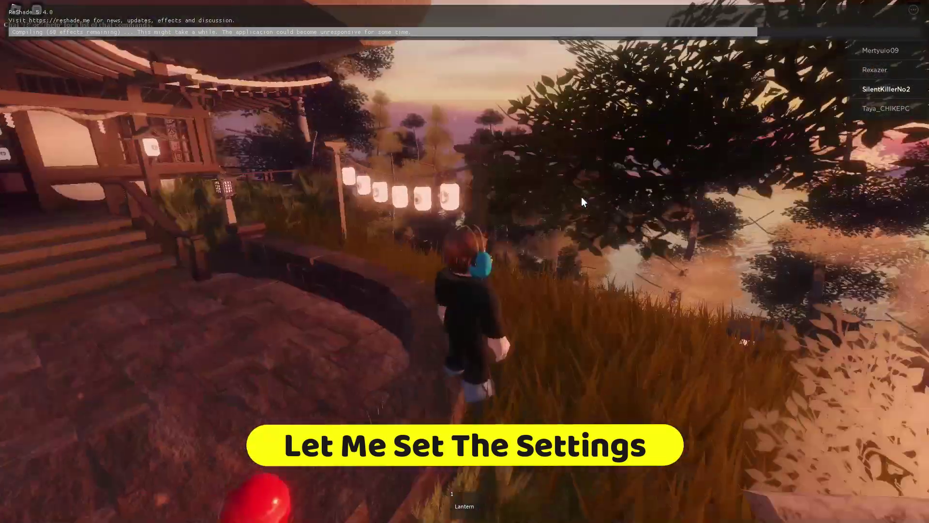
Step: Set the game's graphics mode to Manual with graphics quality at maximum, and resume playing
key(Escape)
click(385, 105)
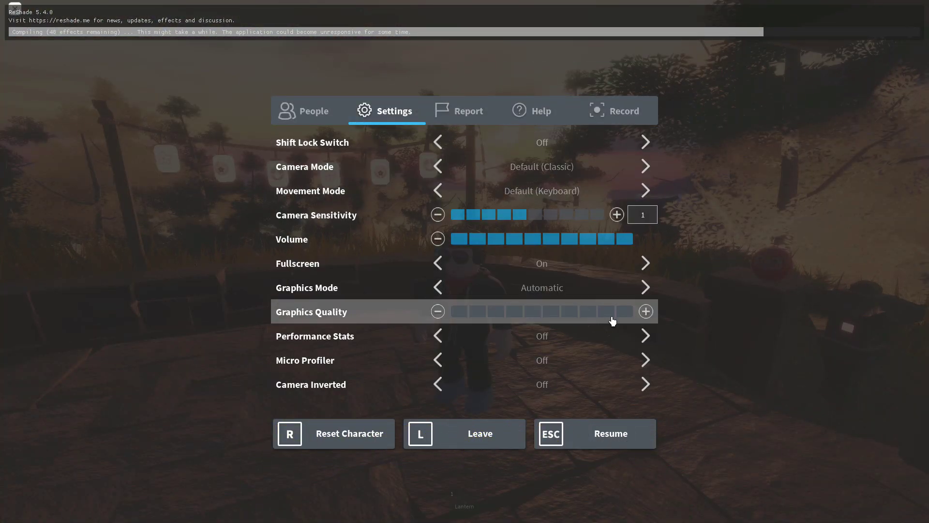
click(646, 287)
click(646, 311)
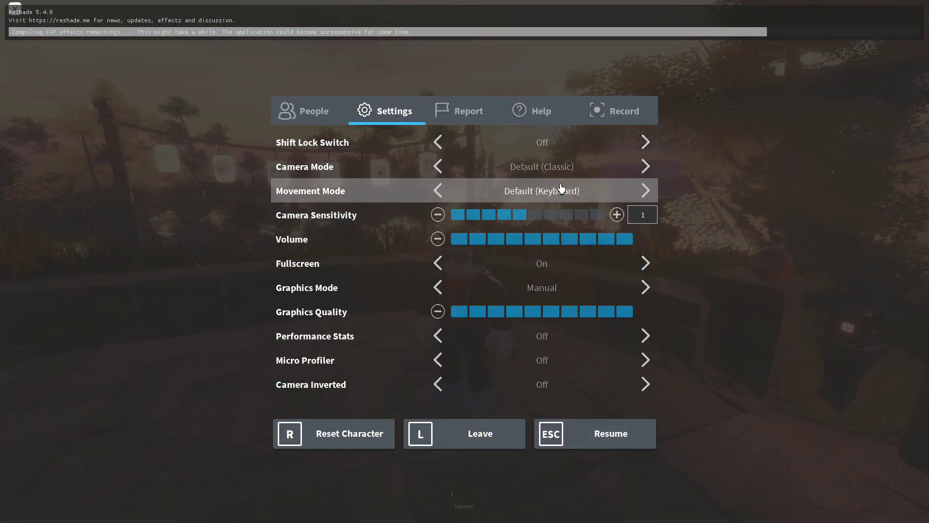
click(647, 264)
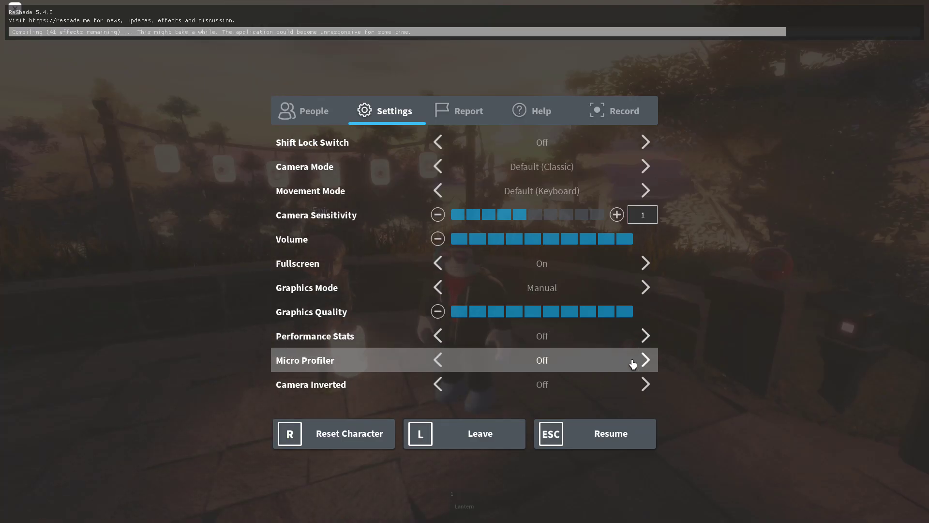
key(Escape)
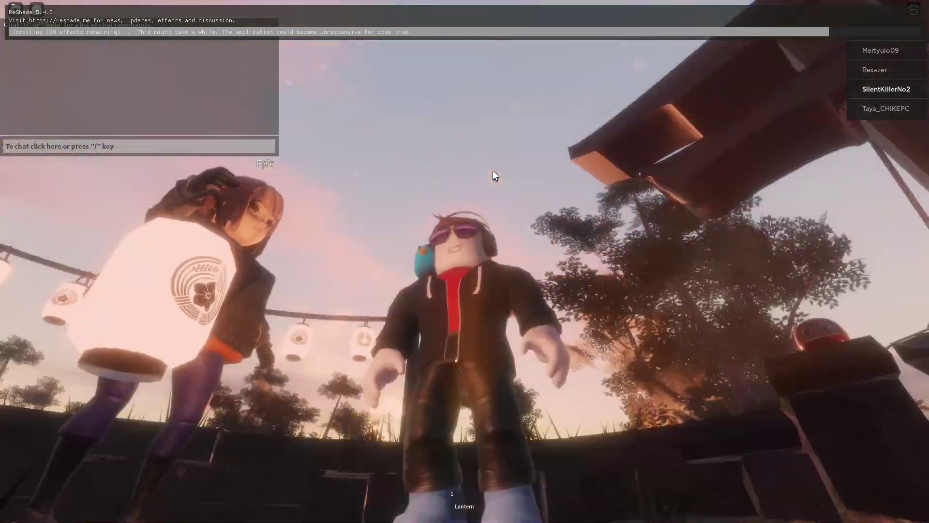
Step: Open the ReShade overlay in the game and advance its tutorial to the list of effects
key(s)
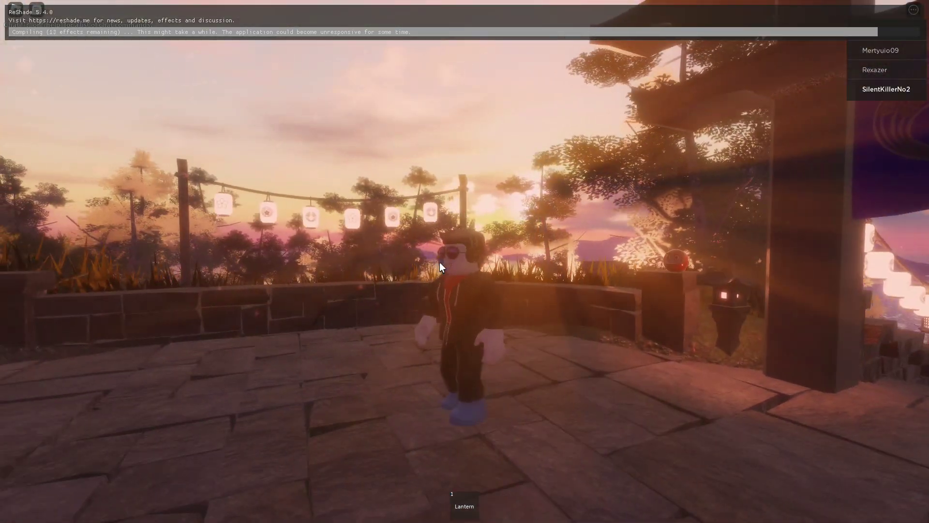
mouse_move(104, 25)
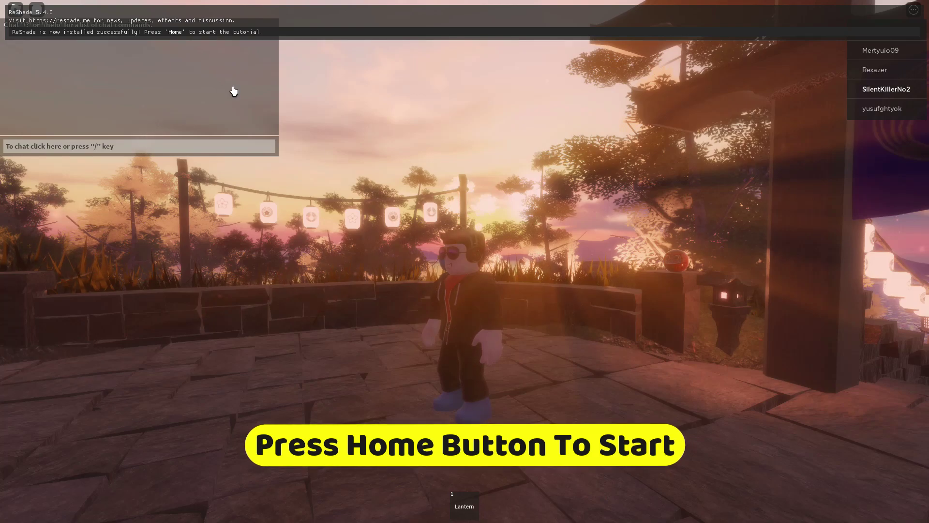
key(Home)
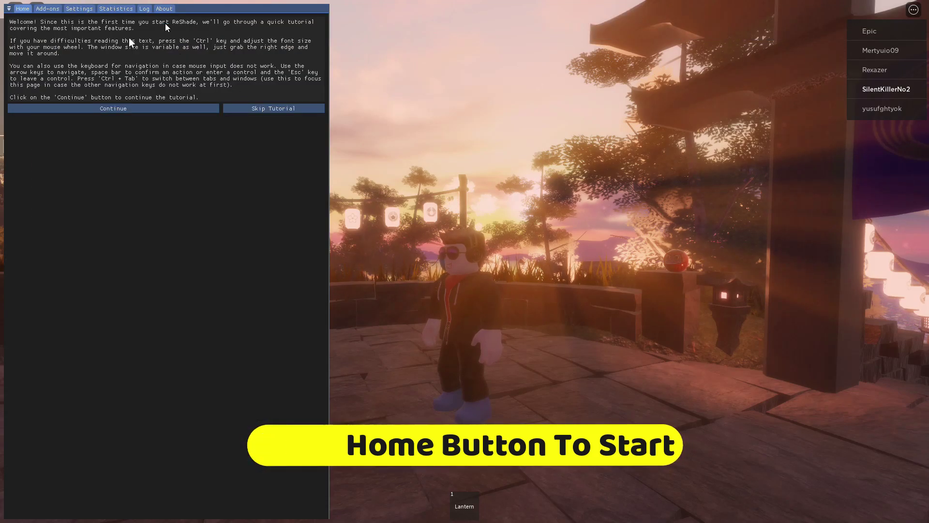
click(99, 109)
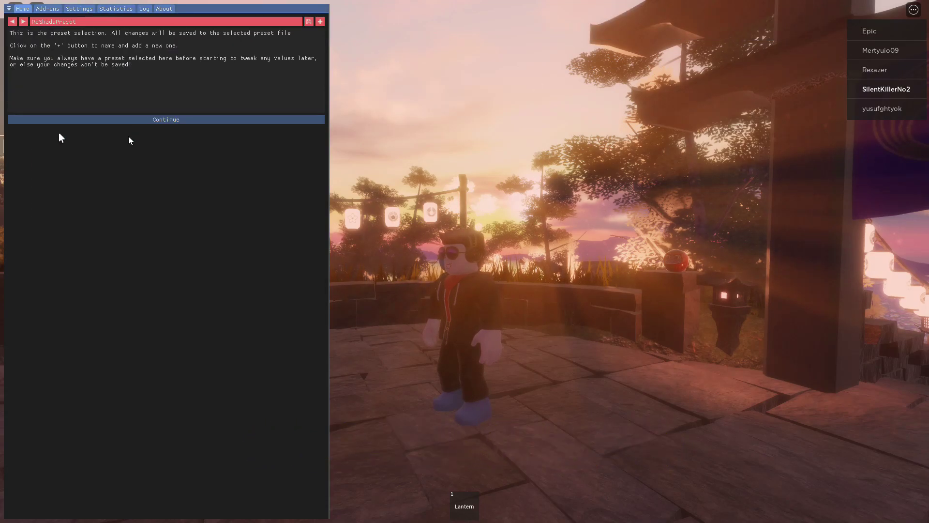
click(153, 119)
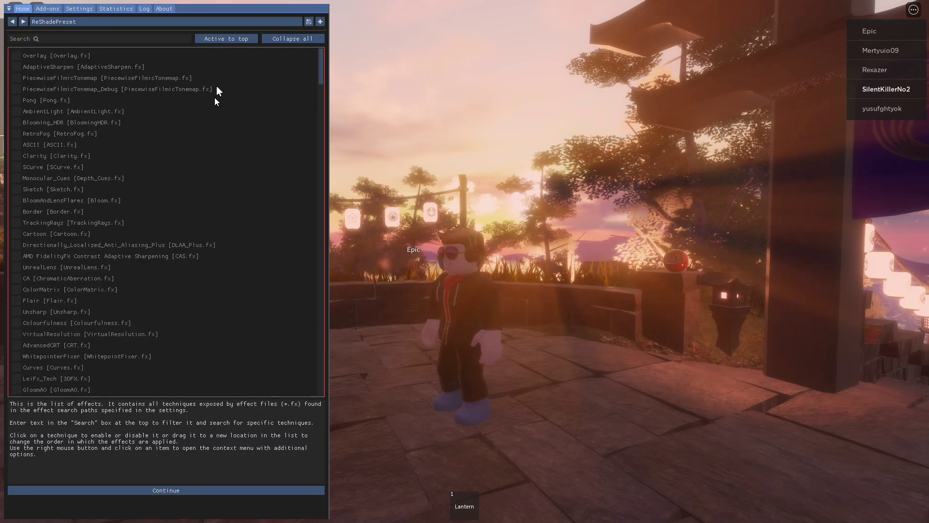
Step: Enable AdaptiveSharpen, and try PiecewiseFilmicTonemap_Debug and Pong briefly, turning both off again
click(16, 68)
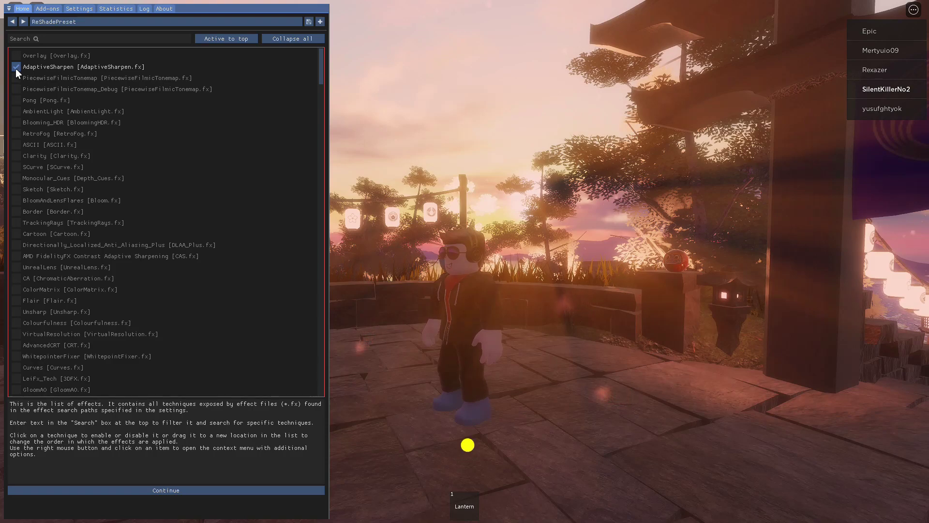
click(18, 87)
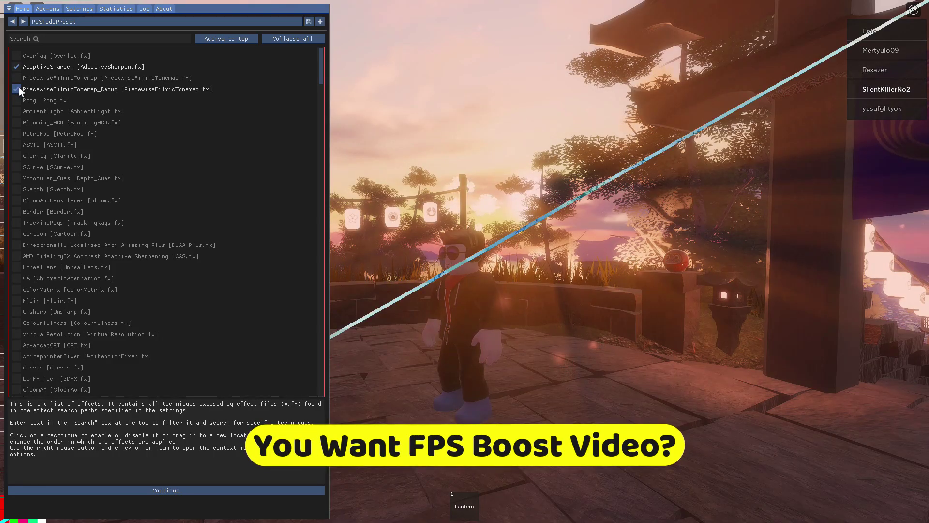
click(18, 86)
click(18, 100)
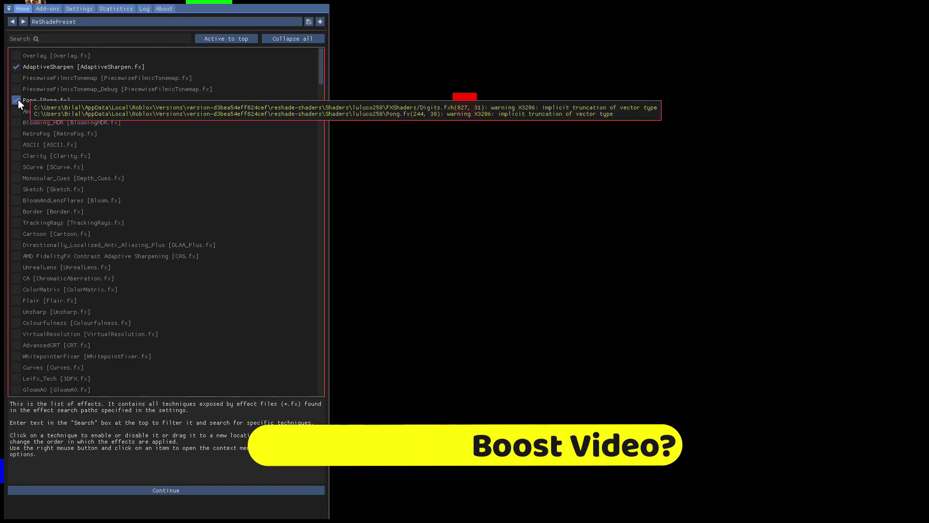
click(18, 100)
Step: Enable the Apply LUT effect from LUTTools.fx further down the effects list
scroll(43, 194, down, 1)
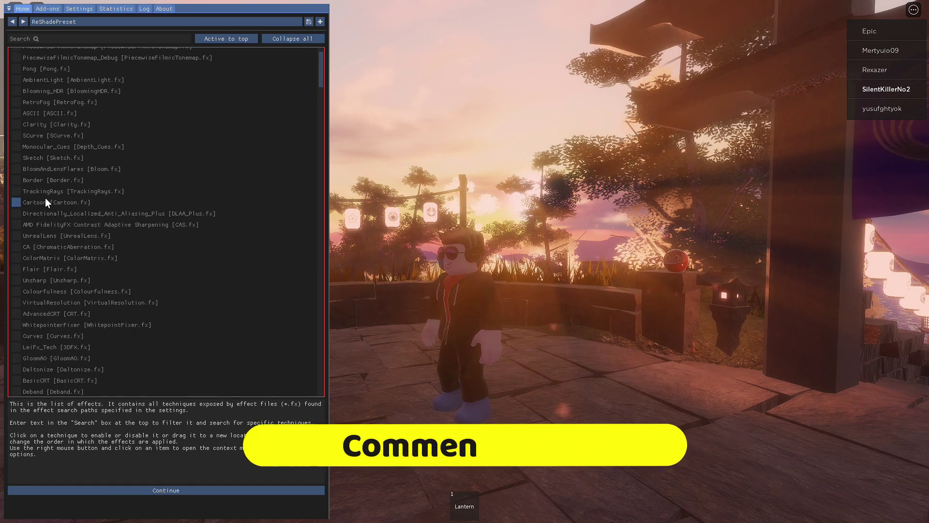
scroll(45, 199, down, 8)
scroll(45, 199, down, 15)
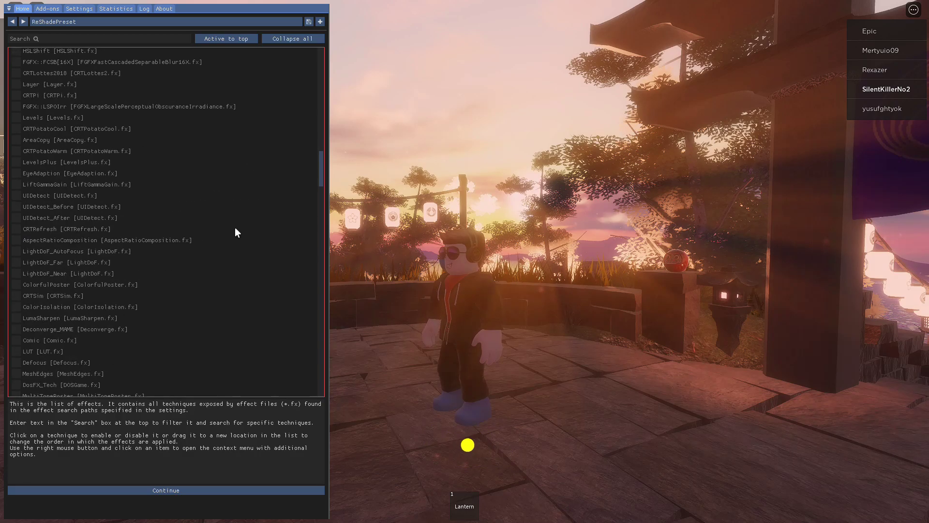
scroll(235, 230, down, 18)
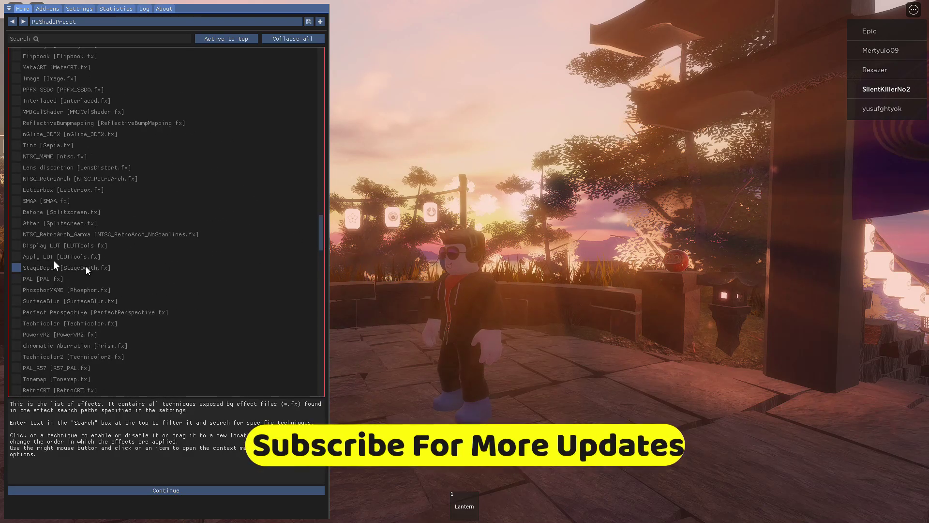
click(16, 256)
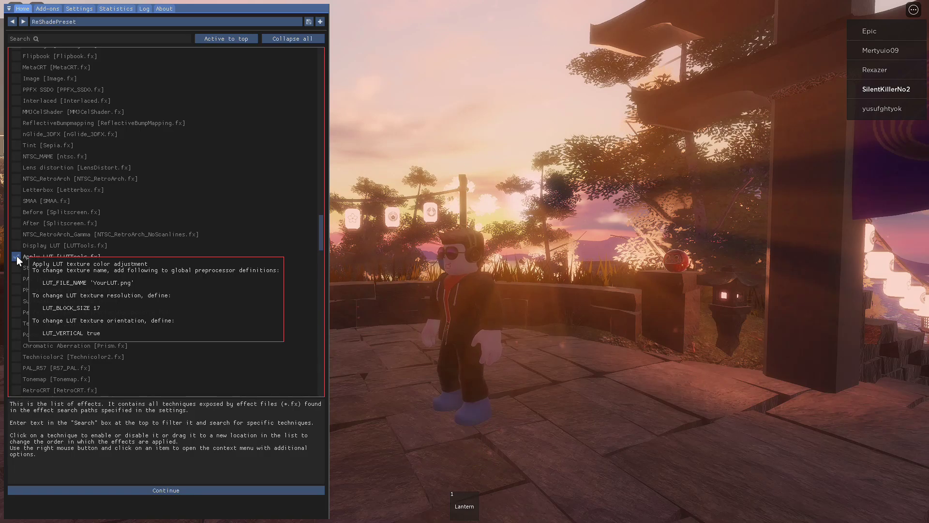
Step: Preview the ArtisticVignette and AspectRatioSuite effects, switching each one off again
scroll(120, 279, down, 8)
drag(320, 291, 328, 378)
click(16, 264)
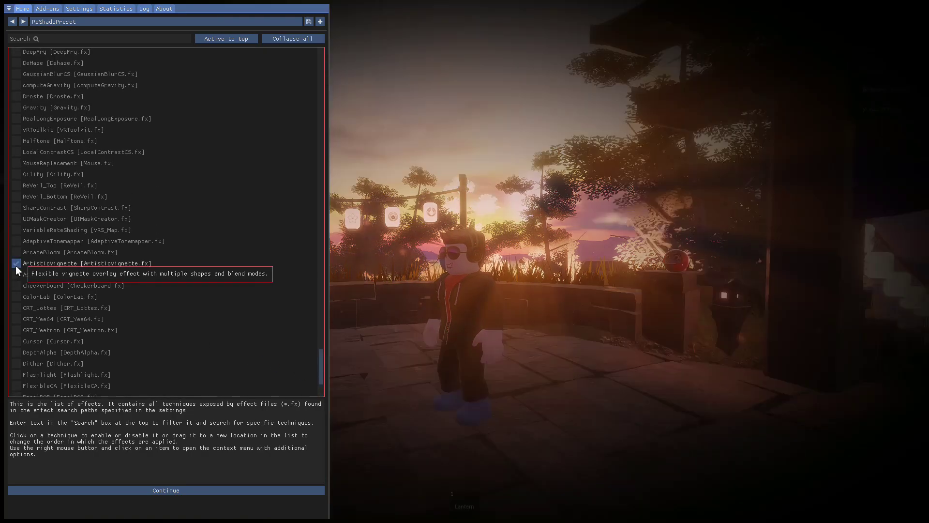
click(16, 265)
click(15, 273)
click(16, 273)
Step: Preview the AdaptiveTonemapper effect twice and VariableRateShading once, leaving both disabled
click(17, 242)
click(17, 242)
click(16, 241)
click(16, 241)
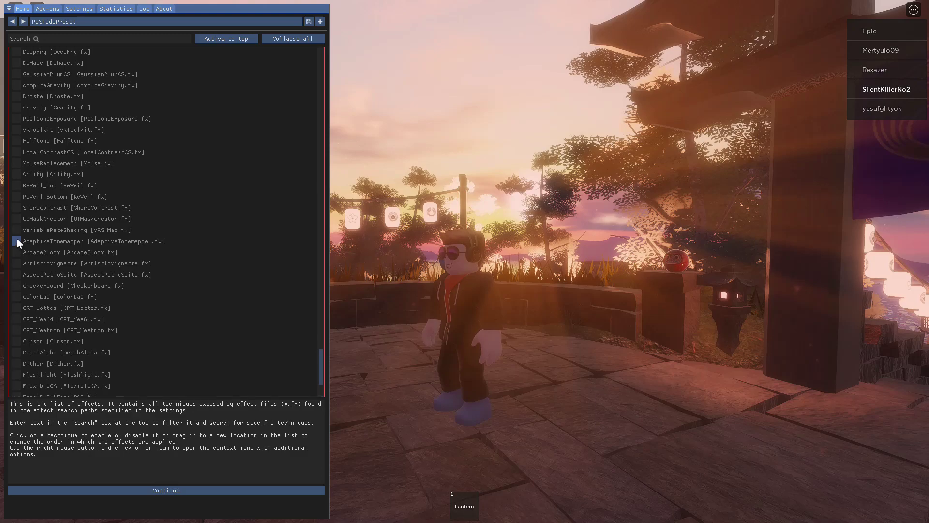
click(16, 229)
click(15, 228)
Step: Try the UIMaskCreator and SharpContrast effects, turning each off after its preview
click(15, 219)
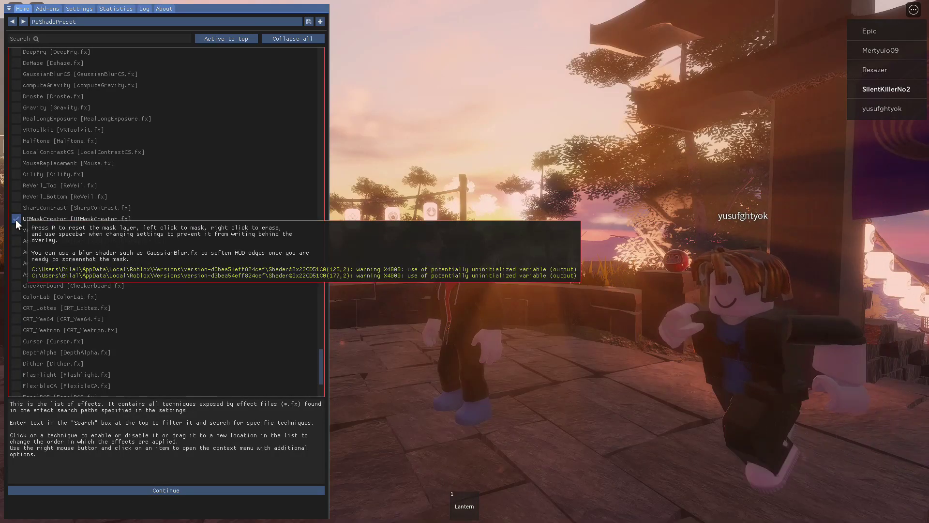
click(17, 218)
click(17, 207)
click(16, 208)
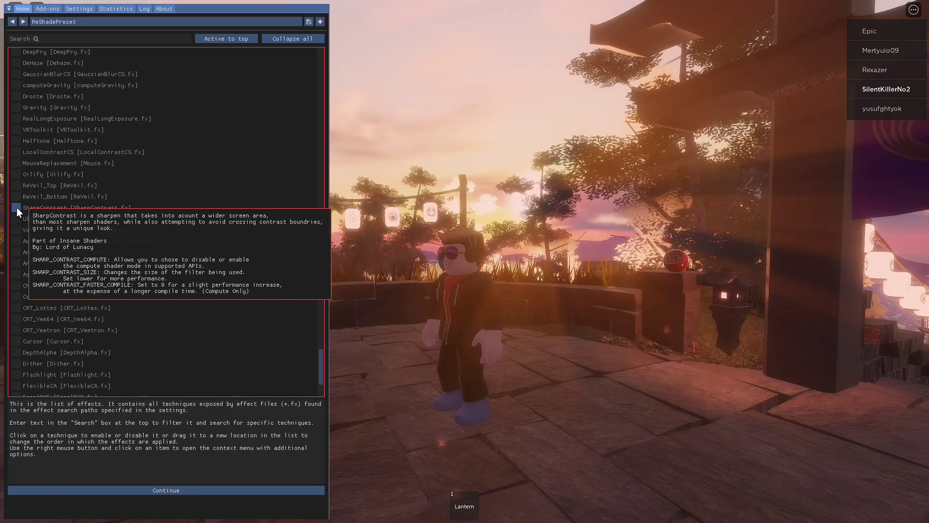
Step: Toggle the ReVeil_Bottom and Oilify effects on and off to preview their looks
click(15, 196)
click(16, 196)
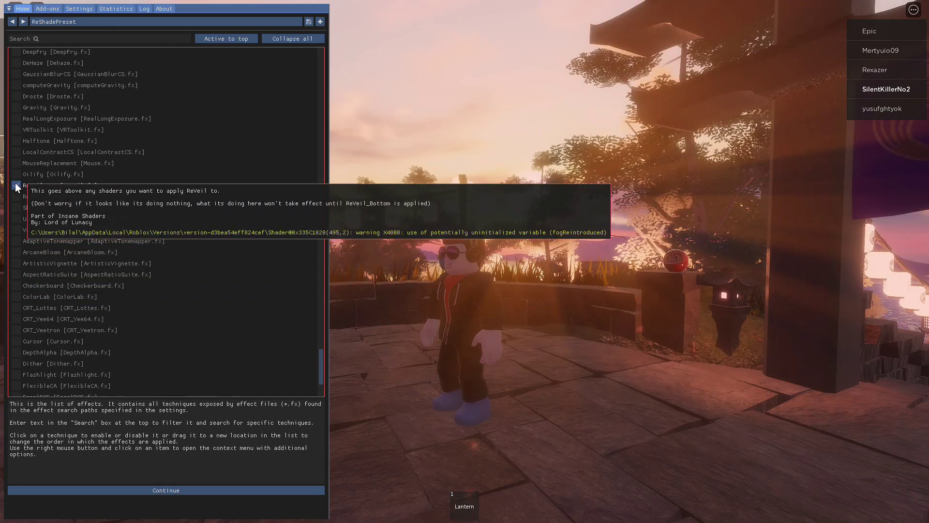
click(16, 175)
click(16, 174)
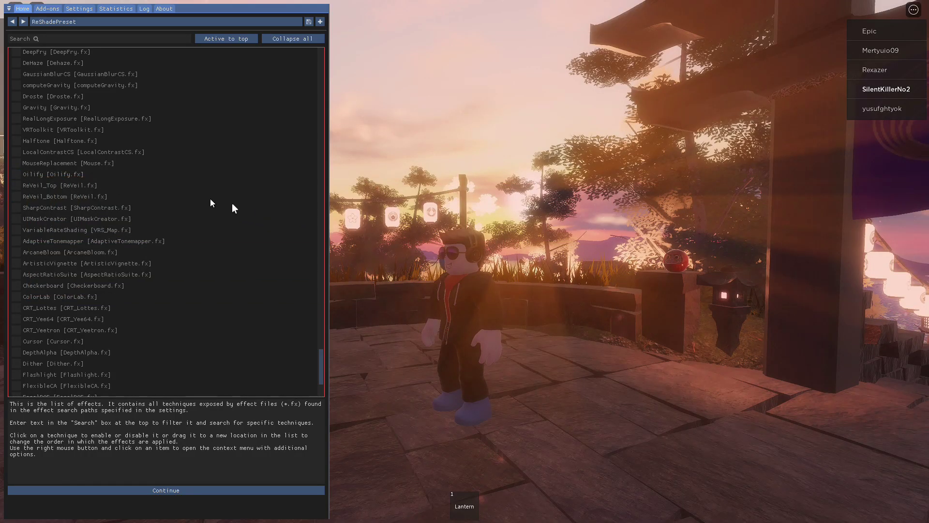
Step: Preview the Technicolor effect listed below Scanlinesfract and disable it again
drag(321, 358, 290, 261)
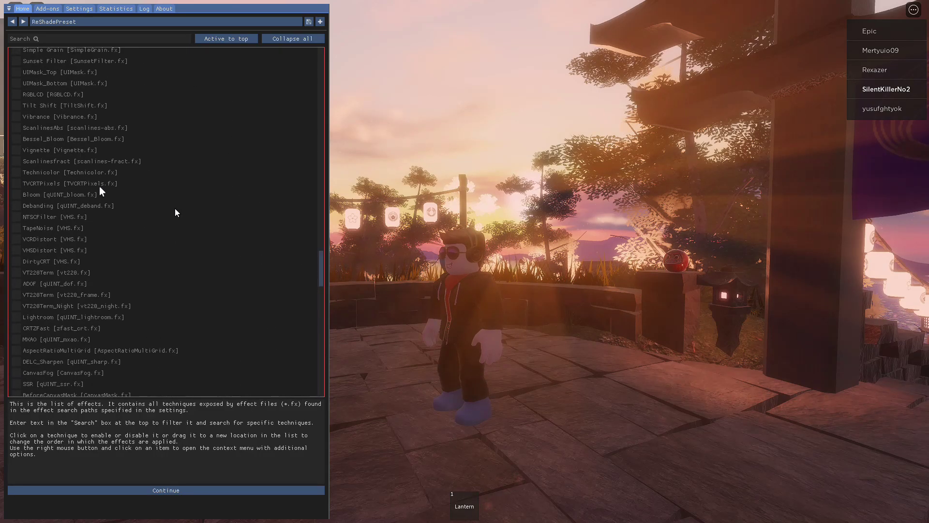
click(19, 171)
click(19, 170)
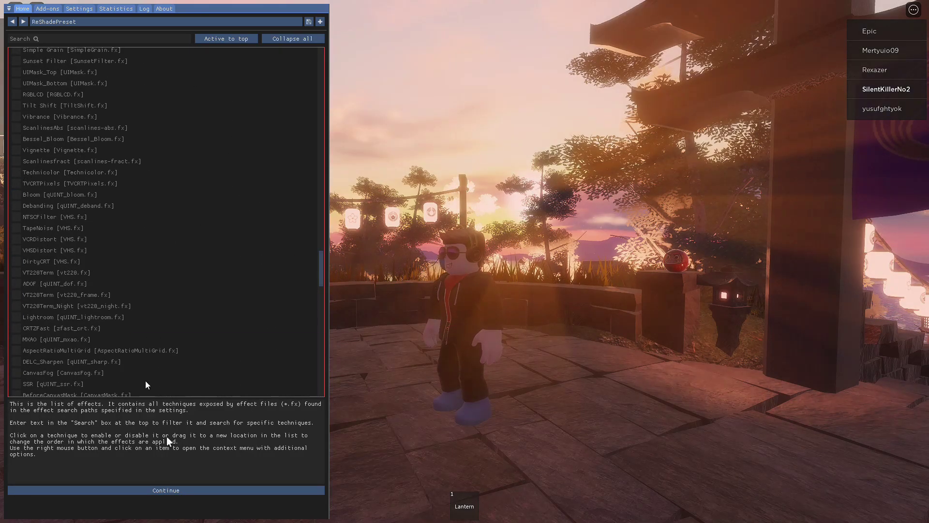